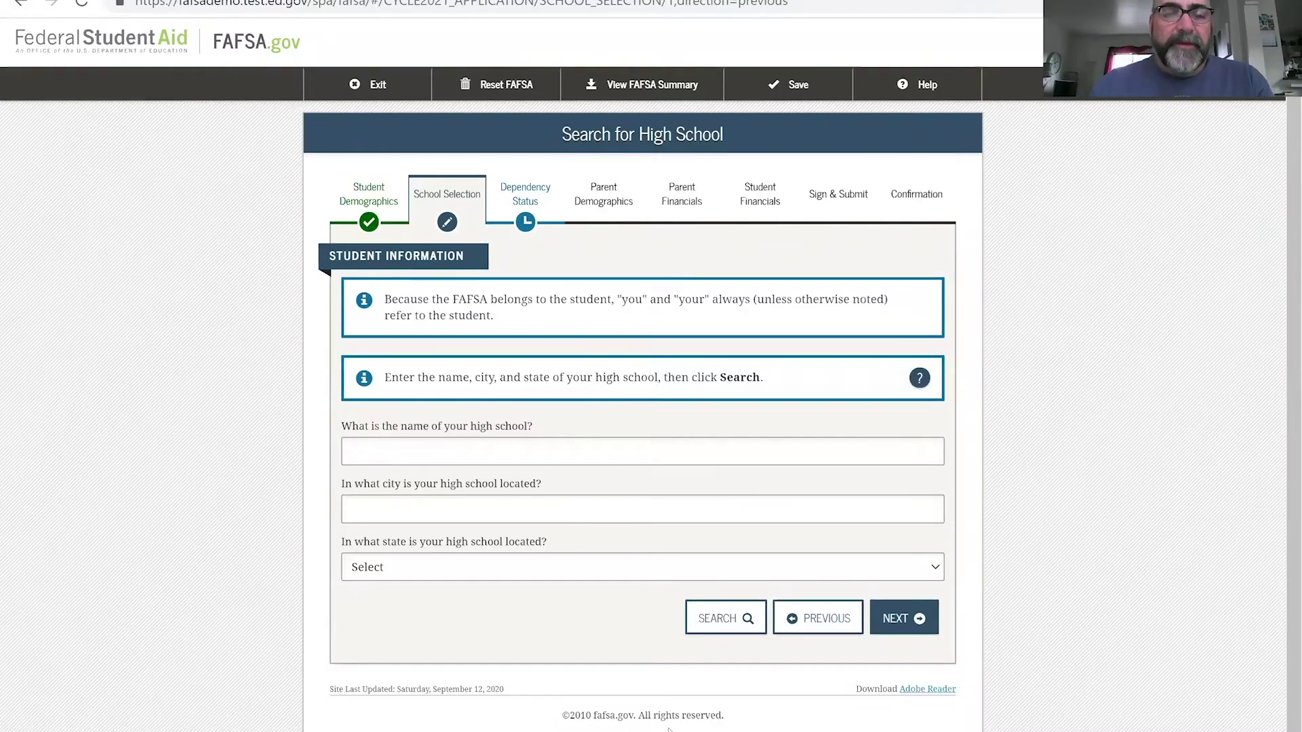
# Record Tyee High School, Seatac, Washington as the high school and continue to college search.
pyautogui.click(479, 453)
pyautogui.write('Tyee High School')
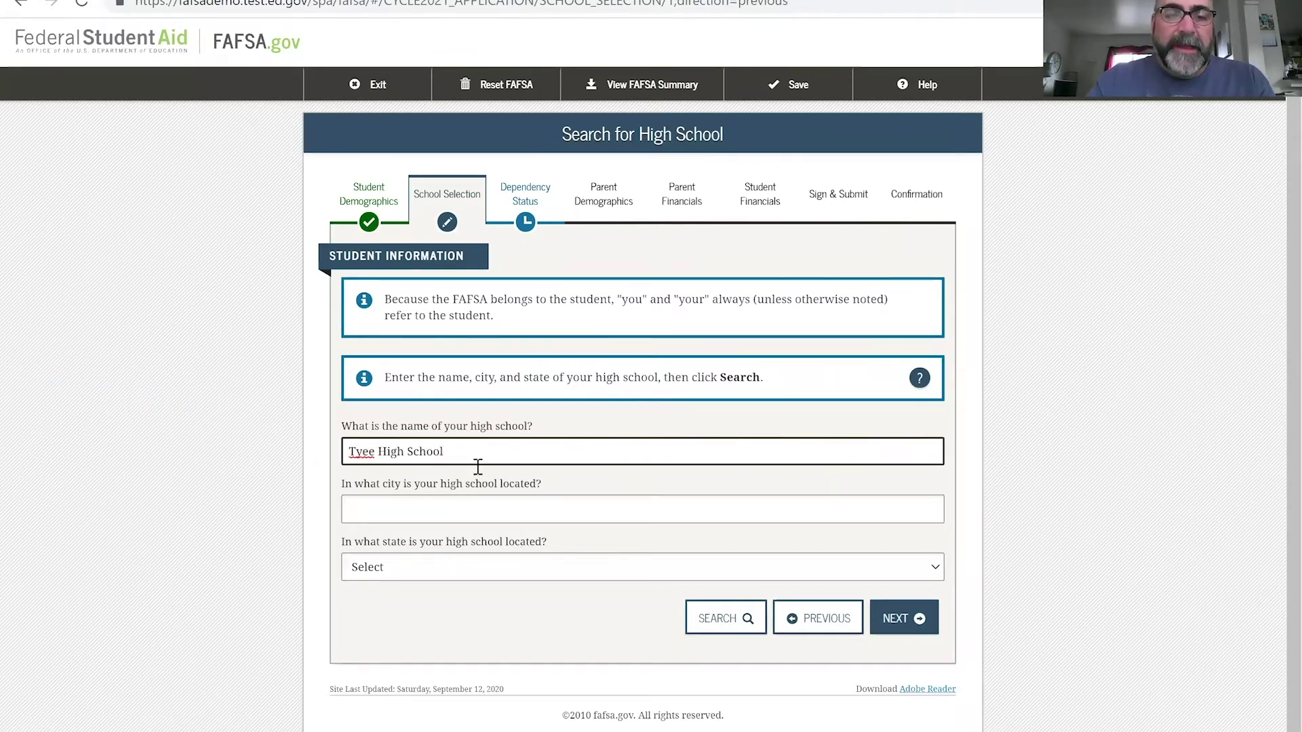
pyautogui.click(450, 510)
pyautogui.write('Se')
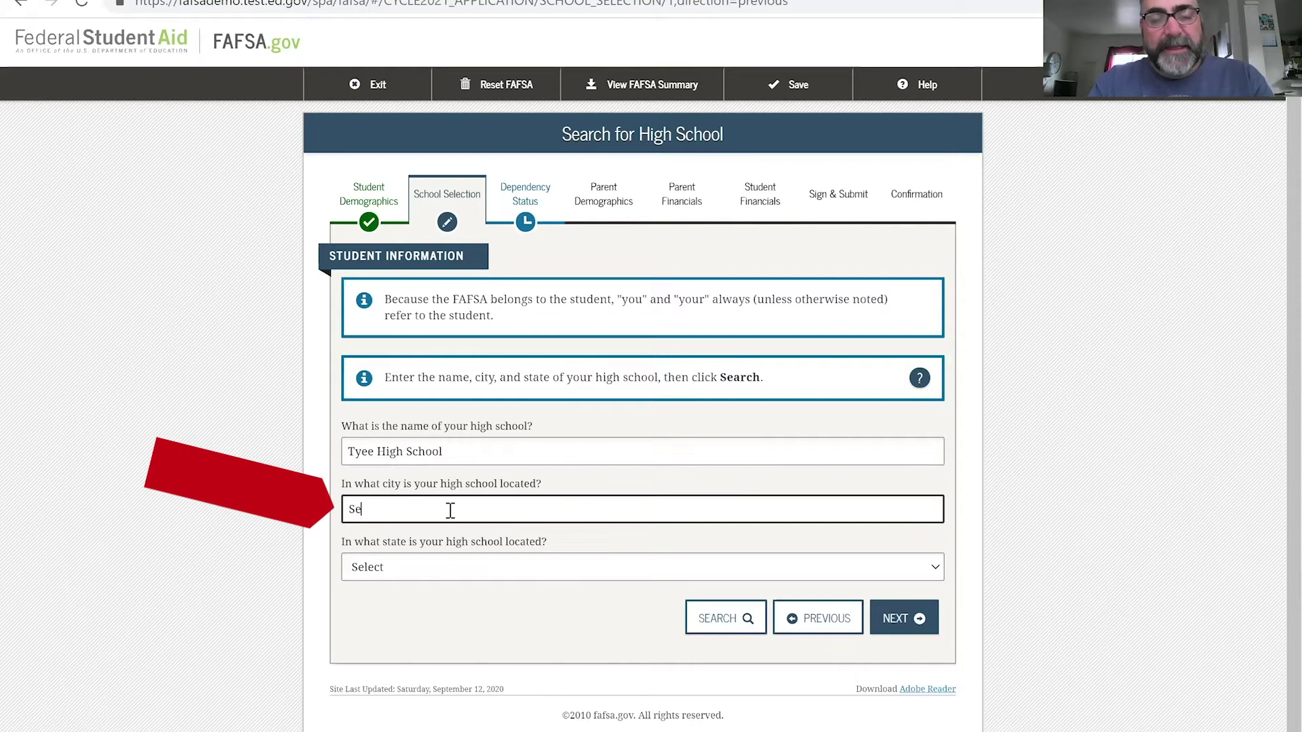
pyautogui.write('attle')
pyautogui.click(423, 567)
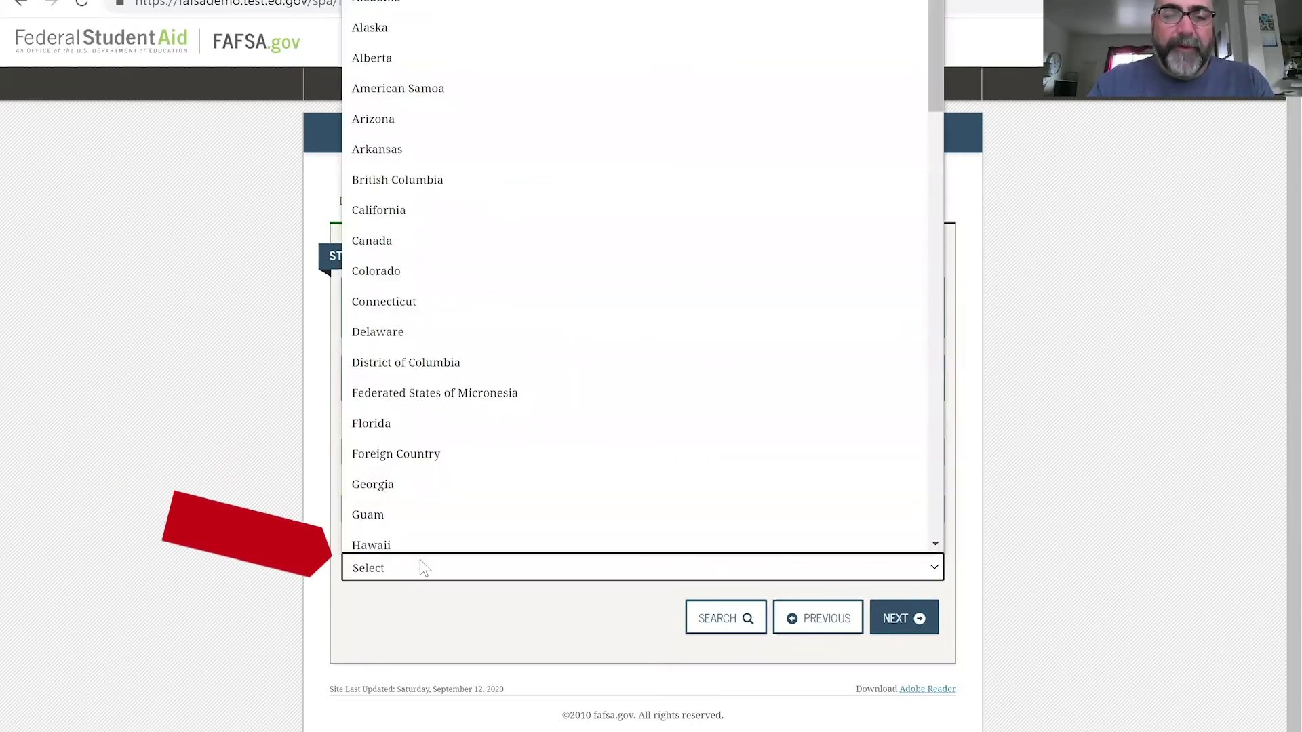
pyautogui.scroll(-15, 438, 495)
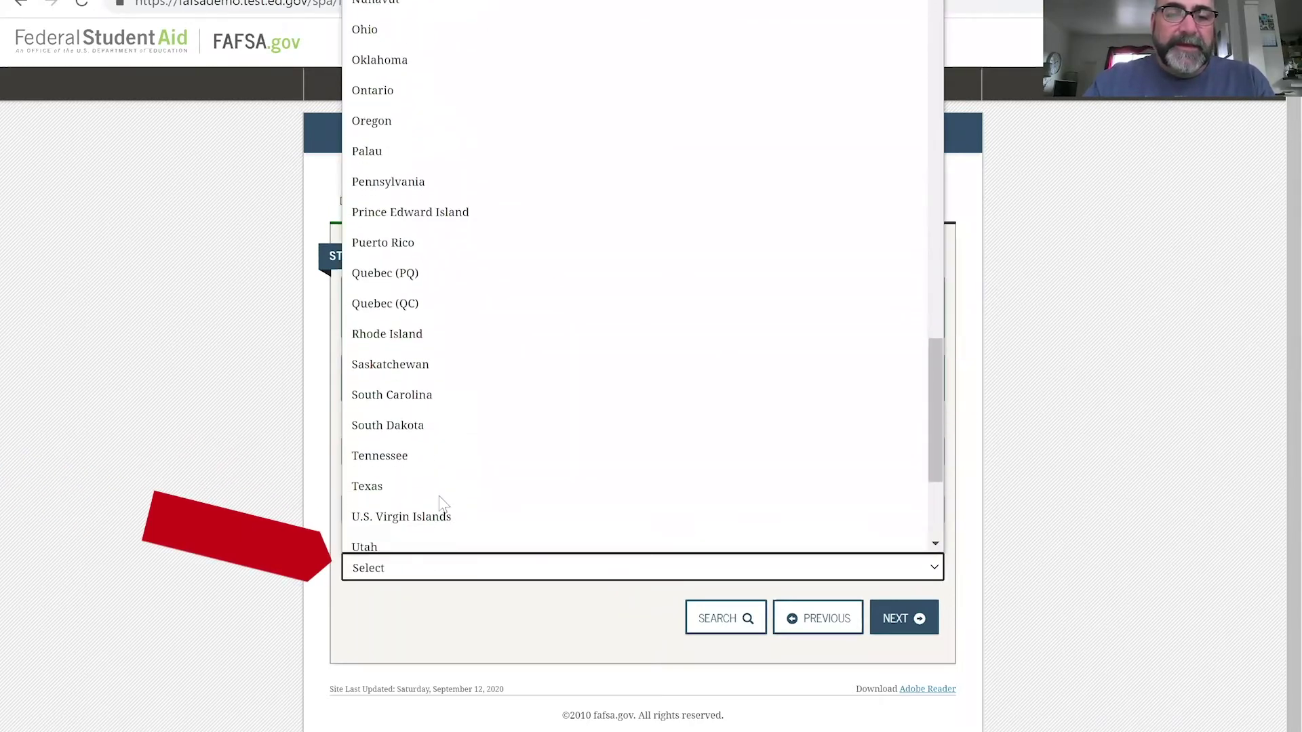
pyautogui.scroll(-3, 438, 495)
pyautogui.click(423, 414)
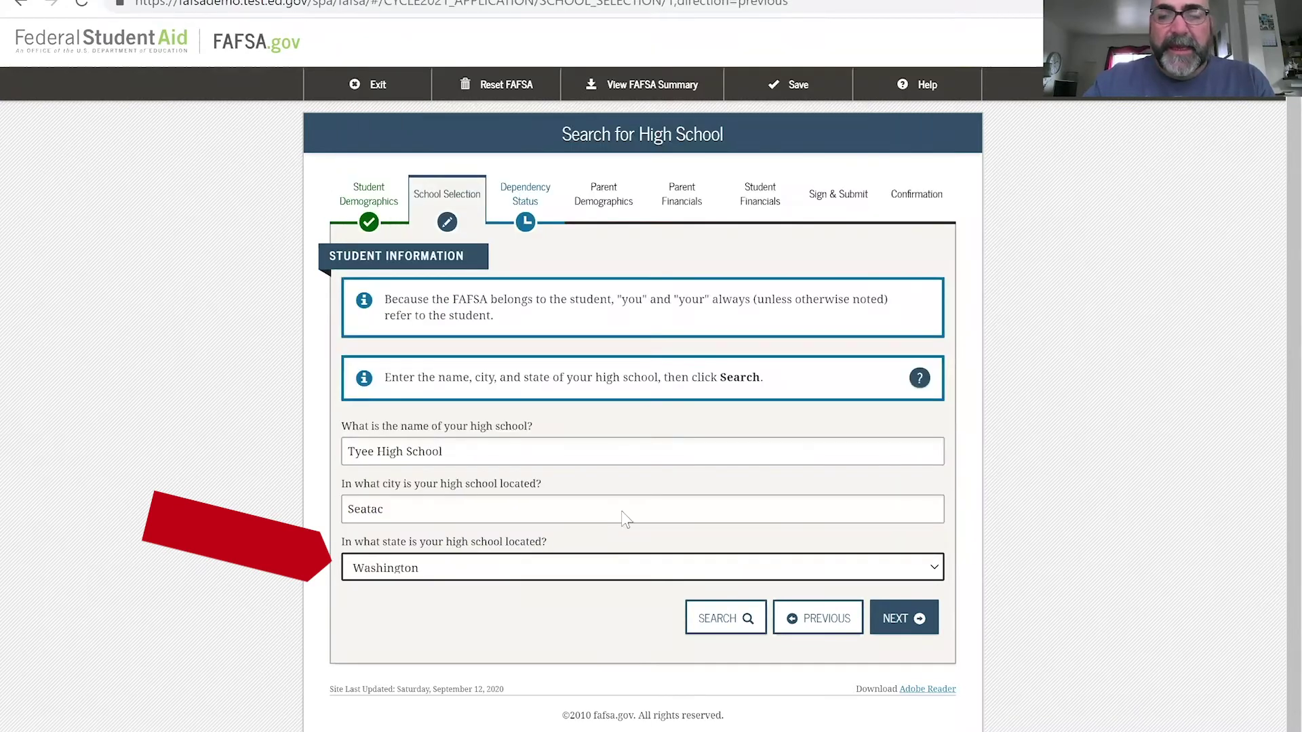
pyautogui.click(893, 619)
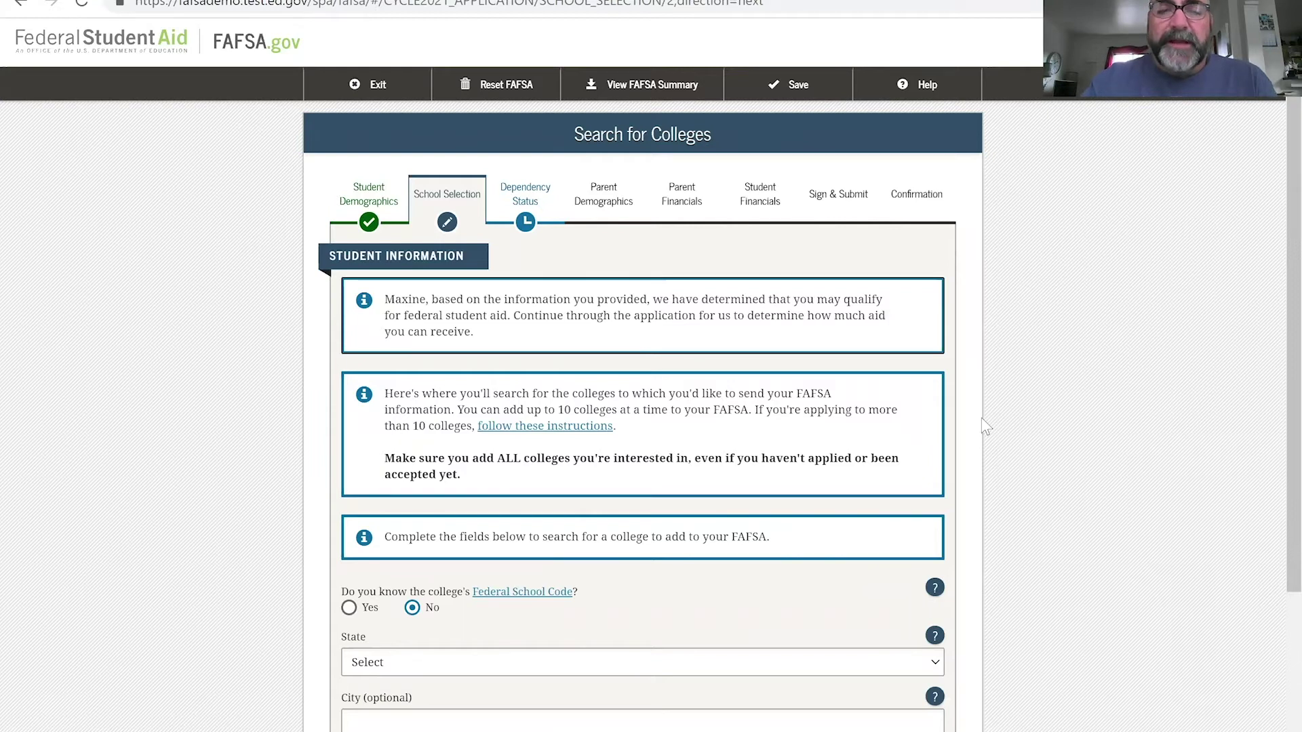
# Answer No to knowing the college's Federal School Code.
pyautogui.scroll(-4, 983, 421)
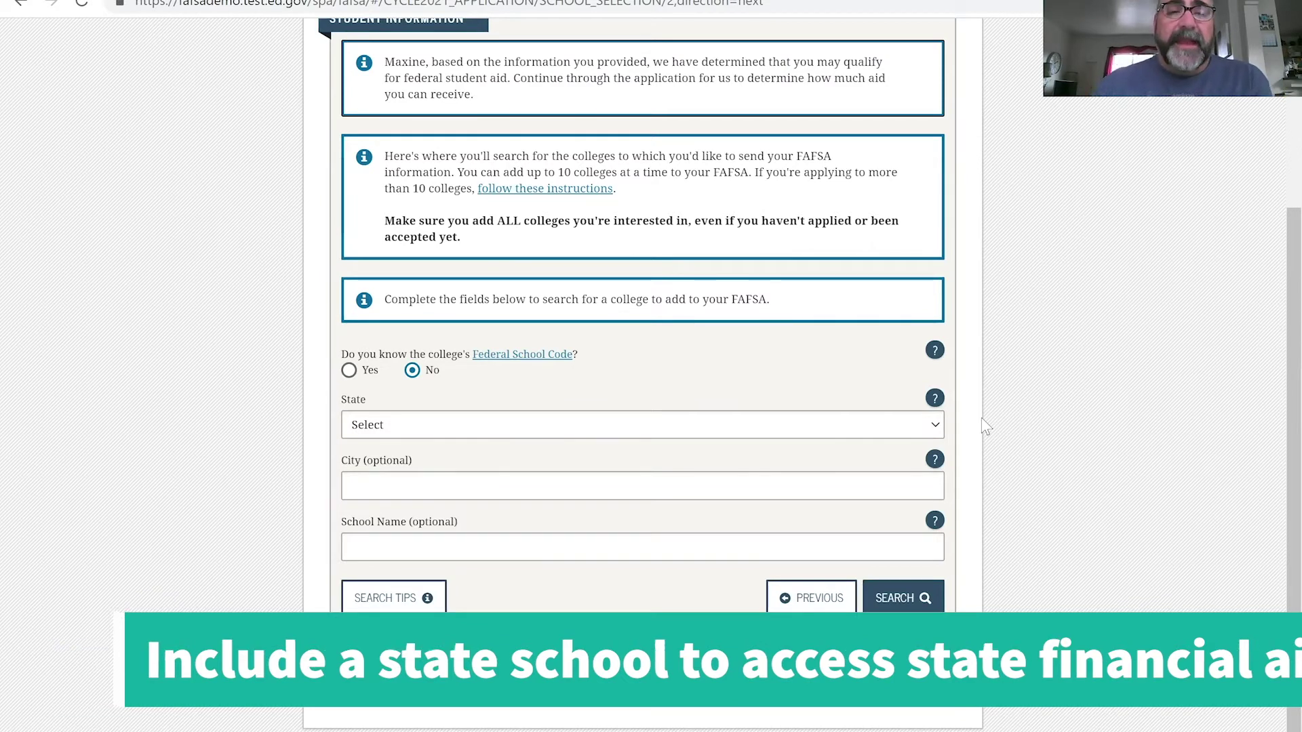
pyautogui.click(348, 371)
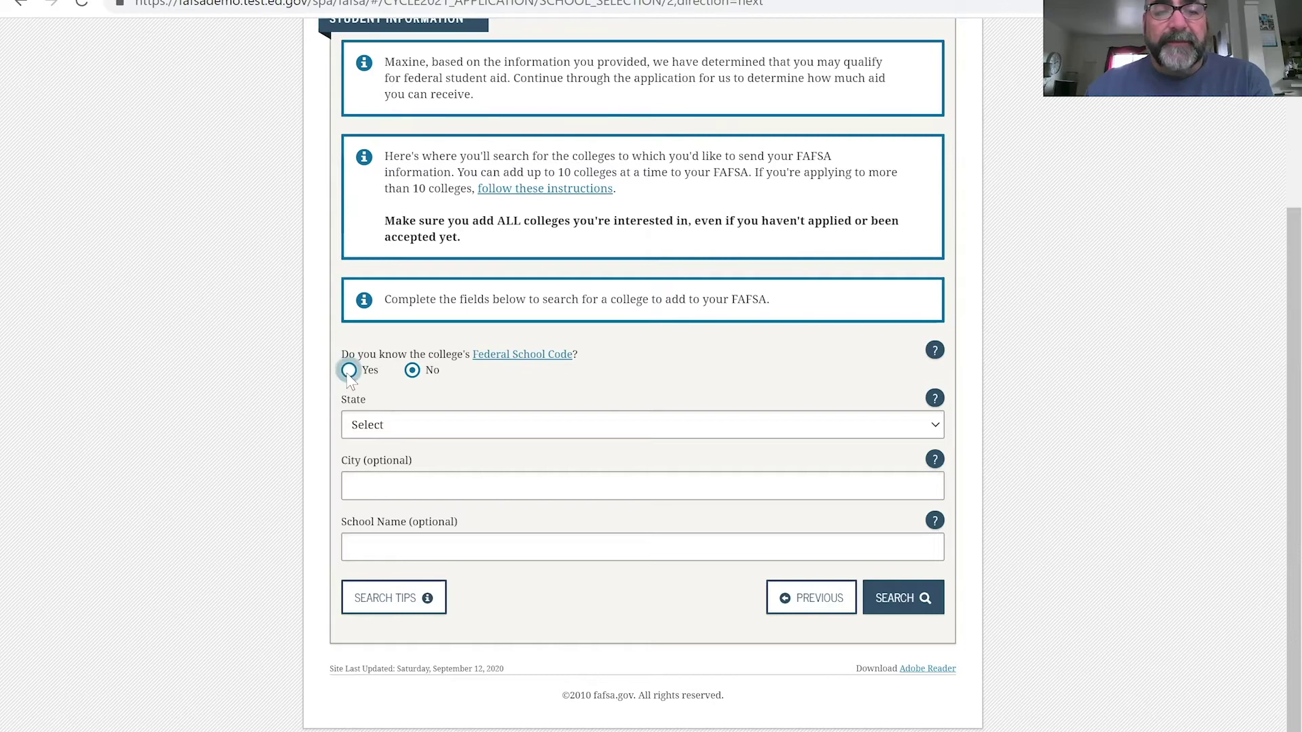
pyautogui.click(403, 544)
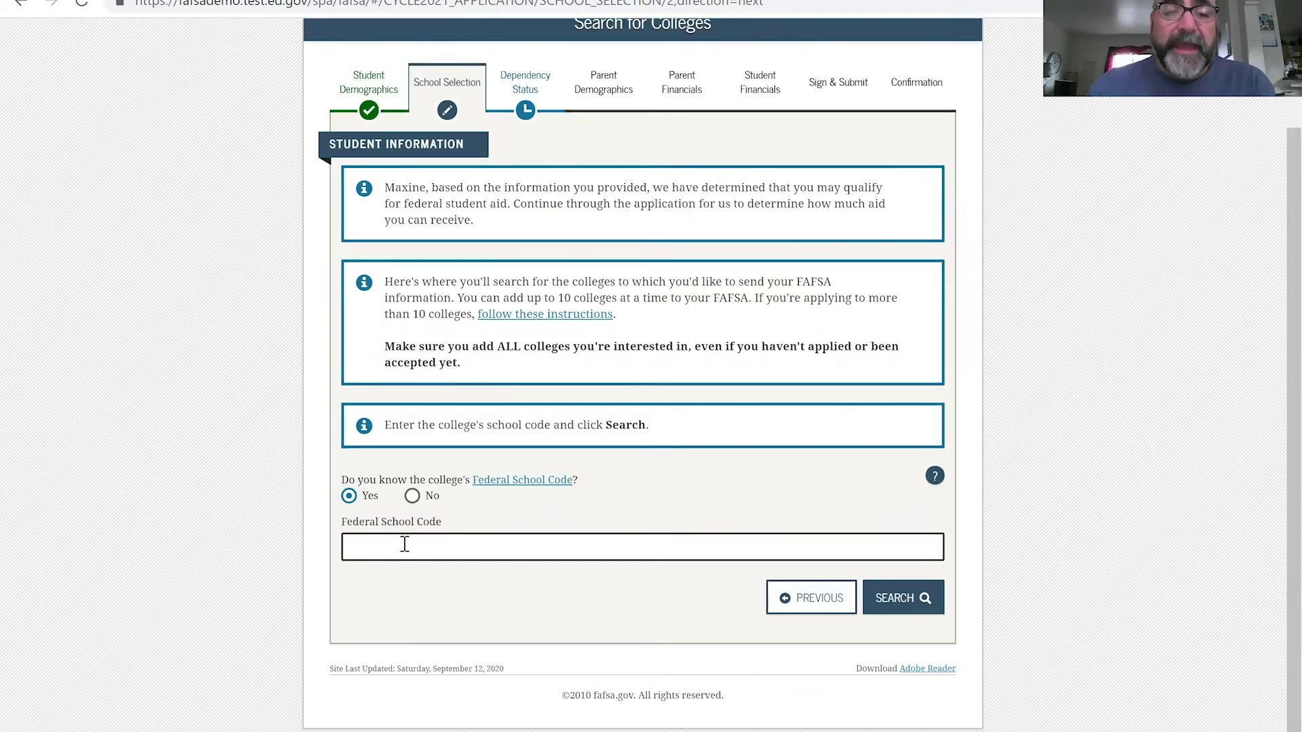
pyautogui.click(413, 496)
# Search for colleges named Harvard in Massachusetts.
pyautogui.click(448, 550)
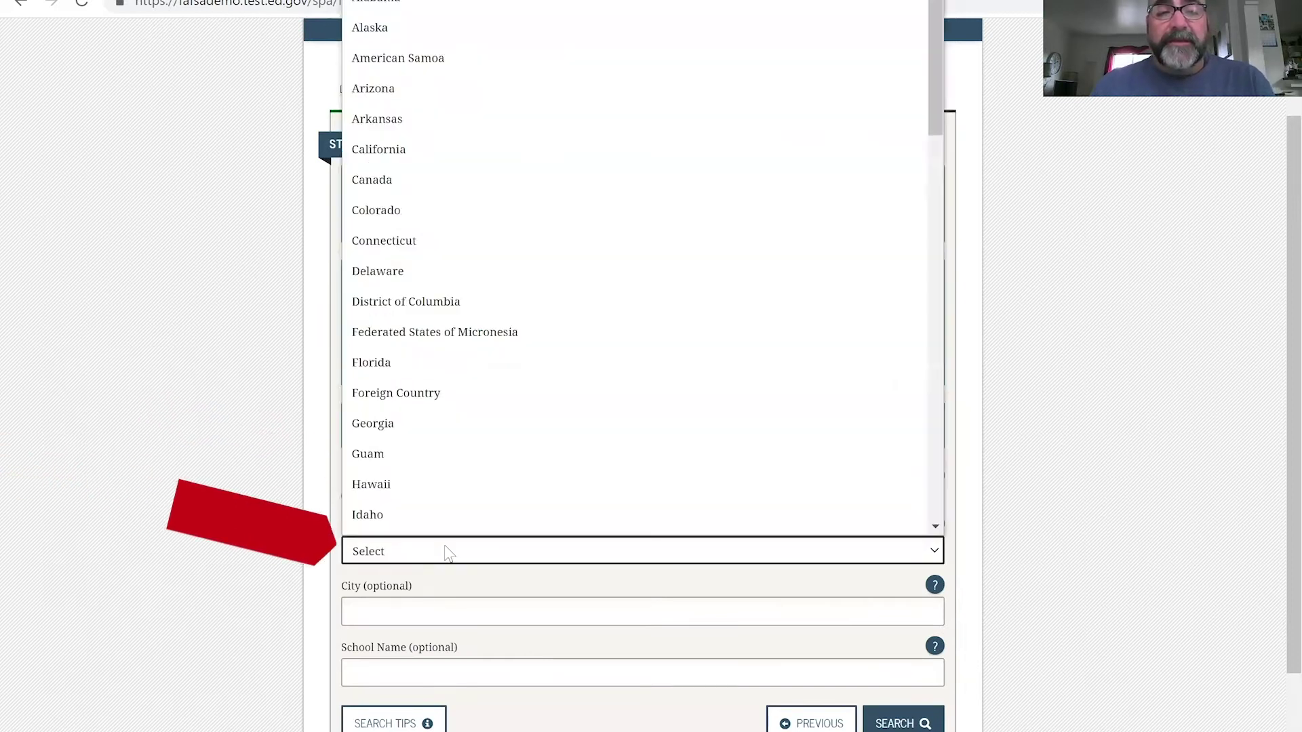
pyautogui.scroll(-5, 477, 404)
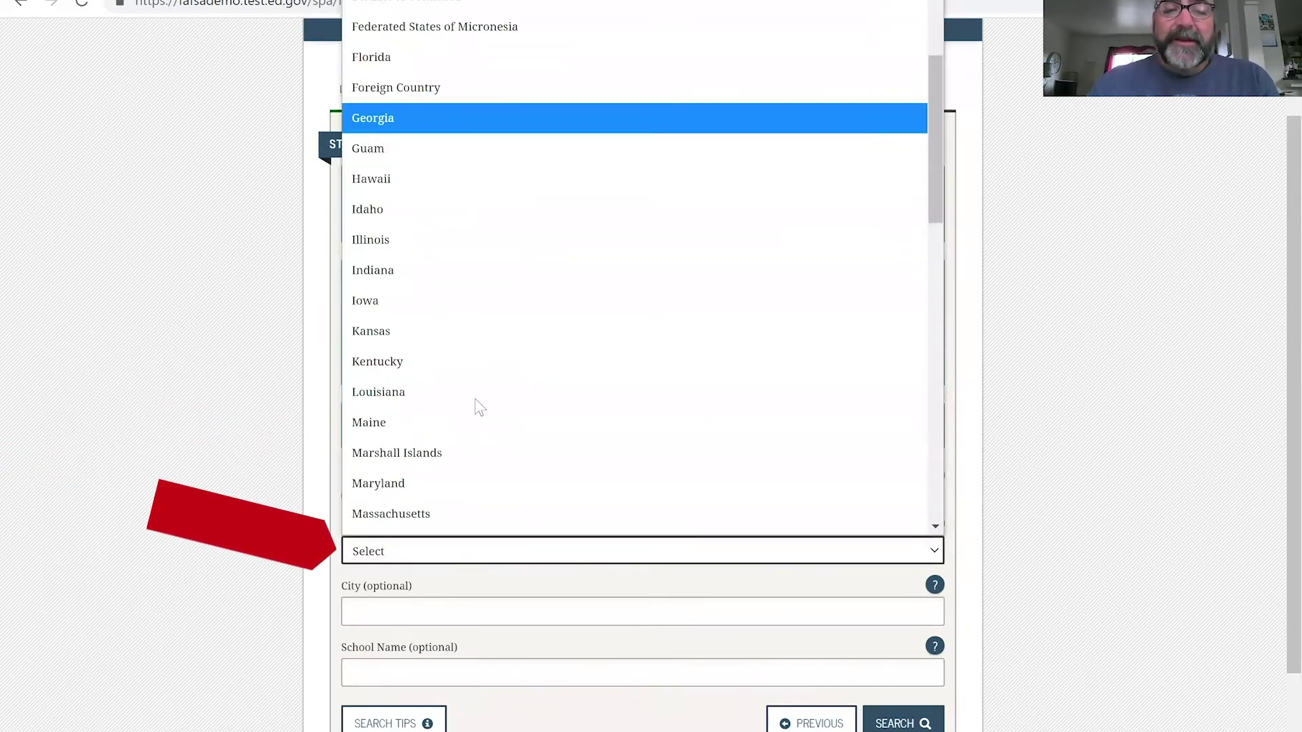
pyautogui.scroll(-6, 475, 405)
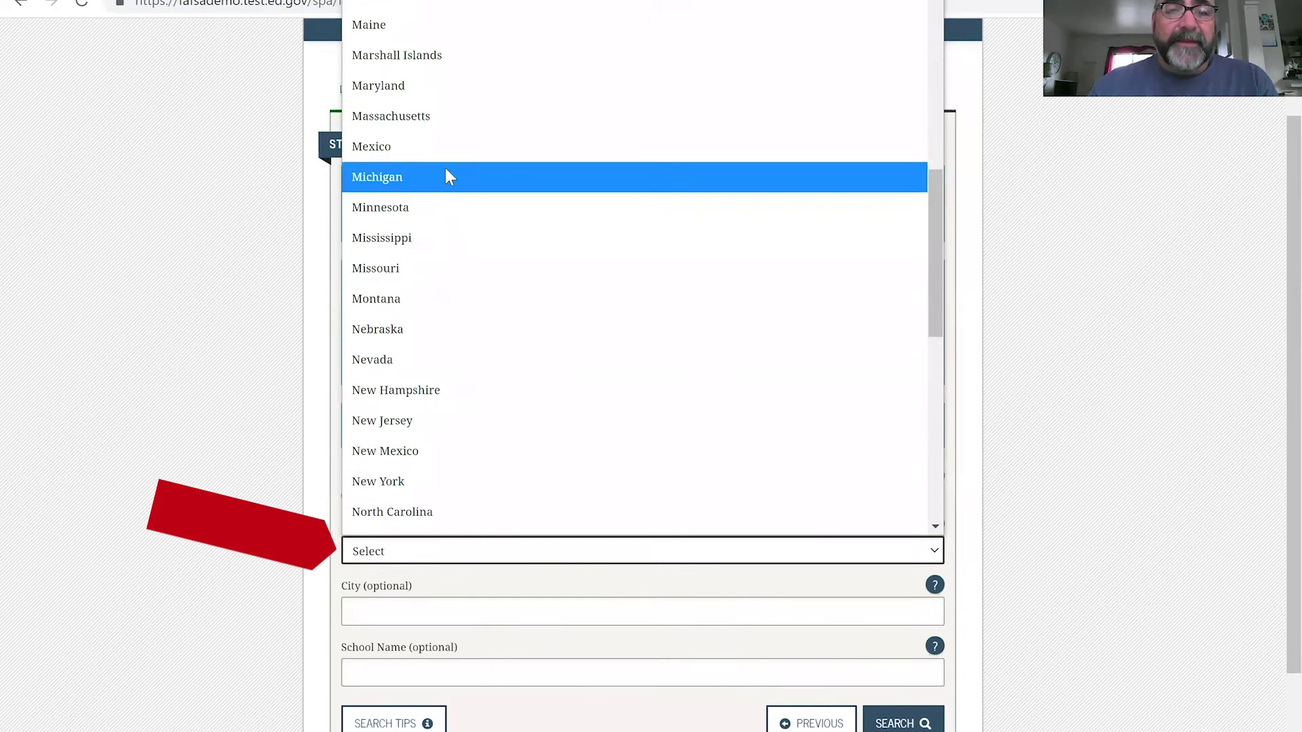
pyautogui.click(437, 117)
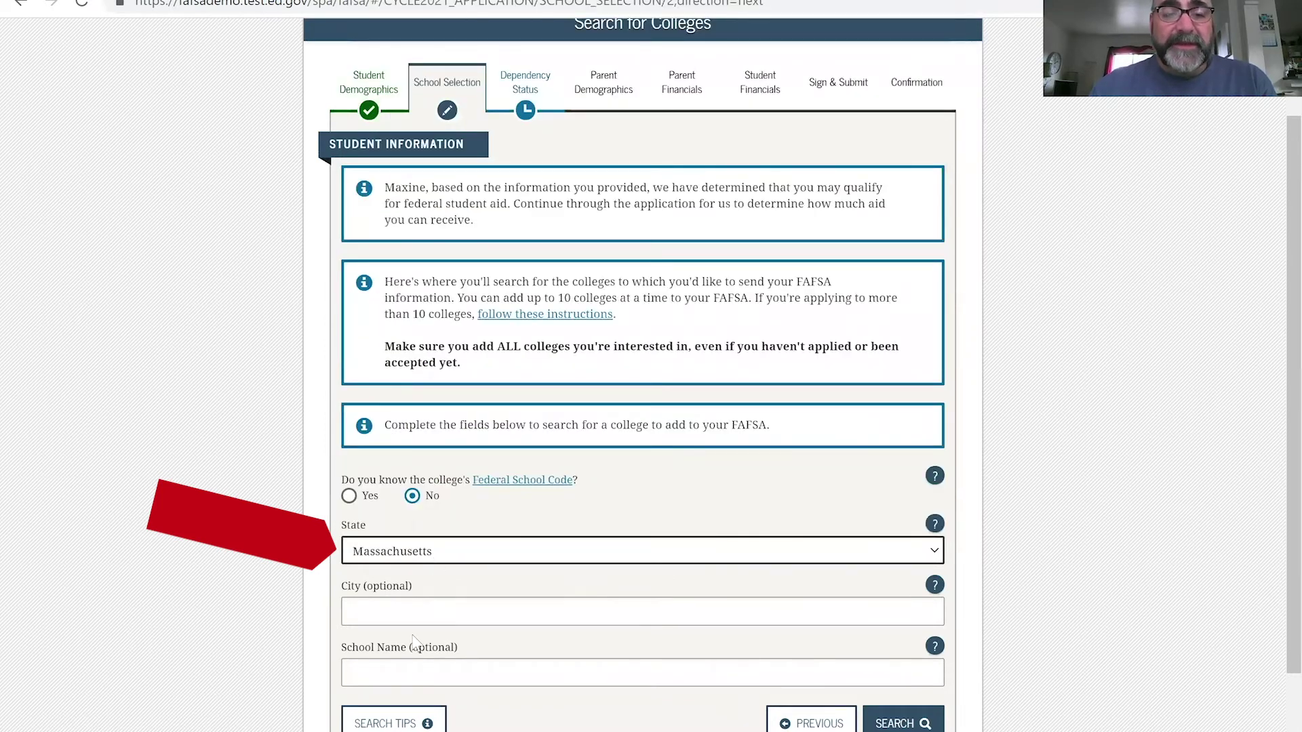
pyautogui.click(399, 668)
pyautogui.write('H')
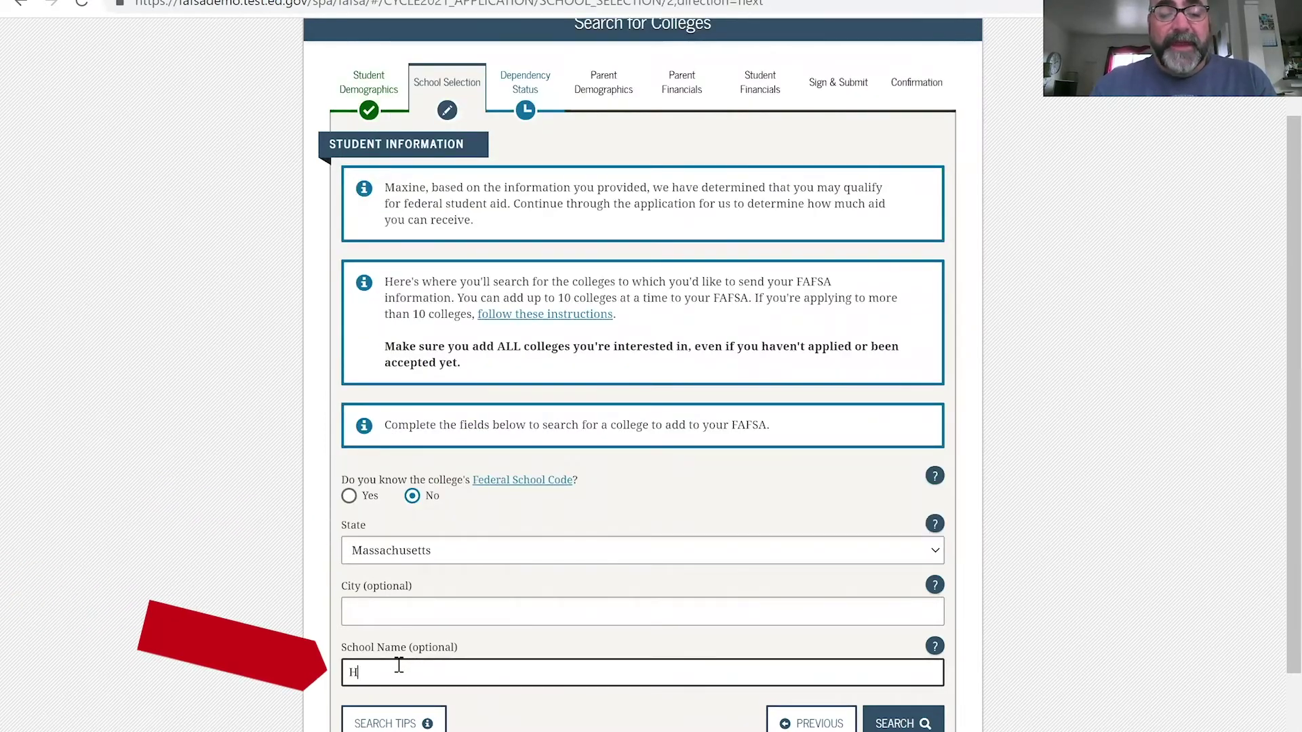
pyautogui.write('arvard')
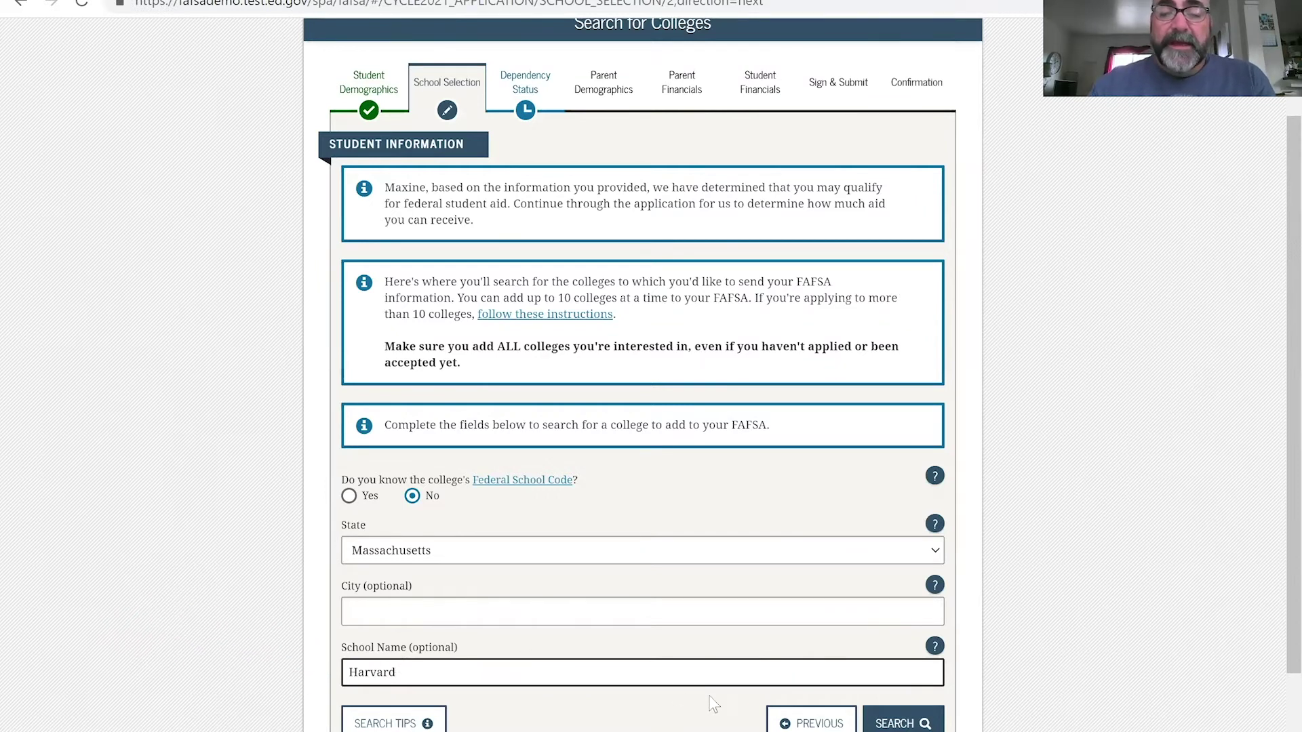
pyautogui.click(891, 724)
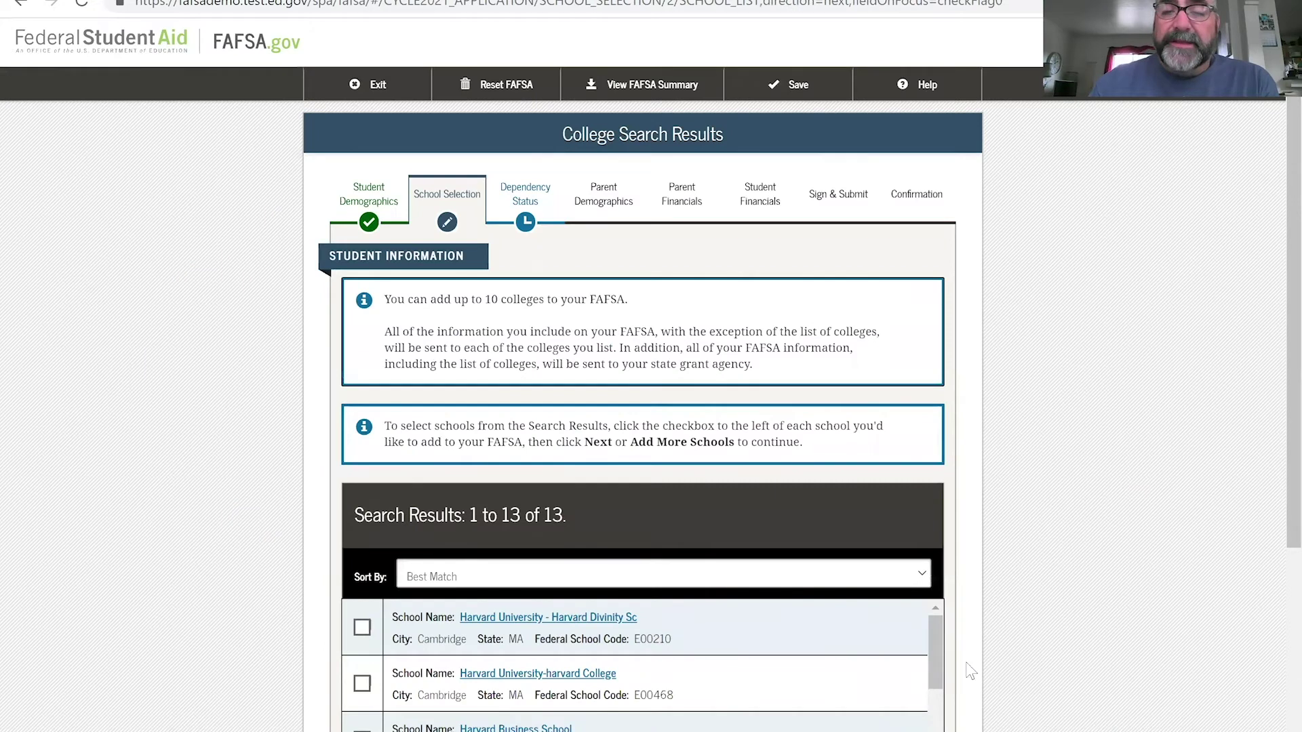
# Select Harvard University (002155) from the 13 results and continue to housing plans.
pyautogui.scroll(-4, 1025, 526)
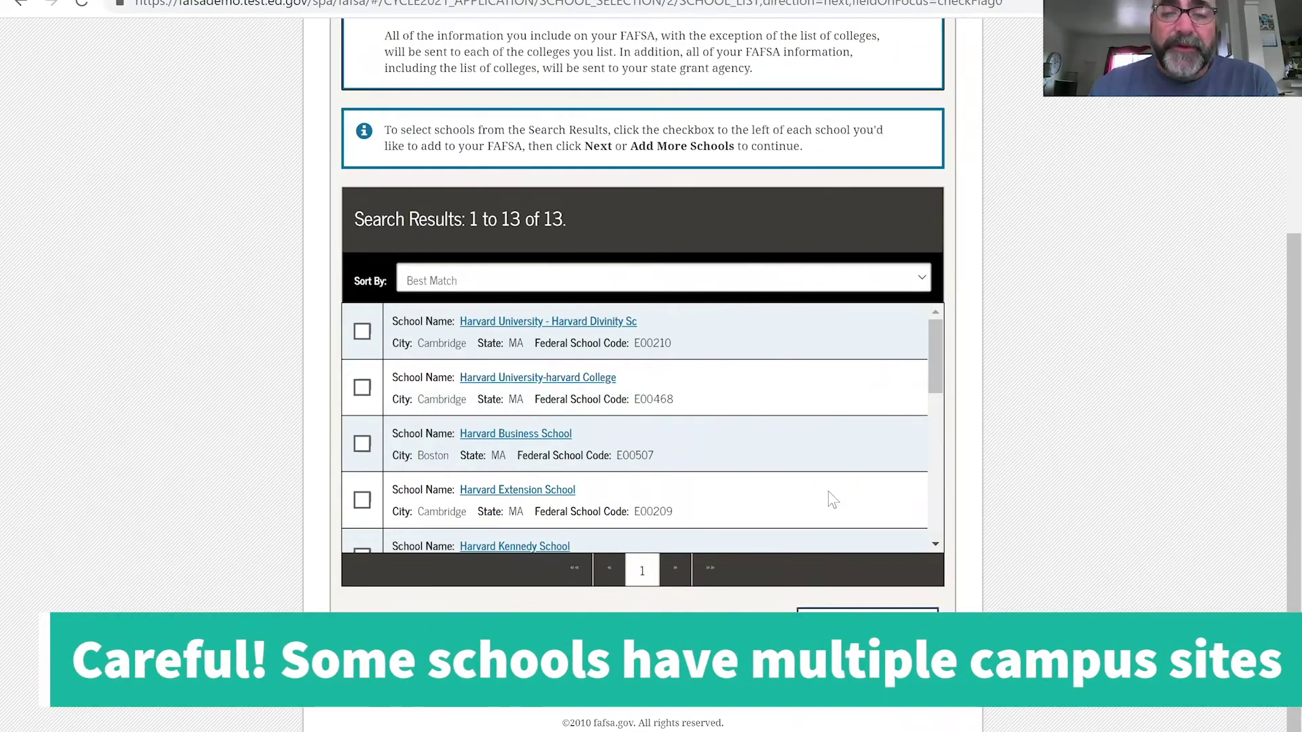
pyautogui.scroll(-7, 935, 502)
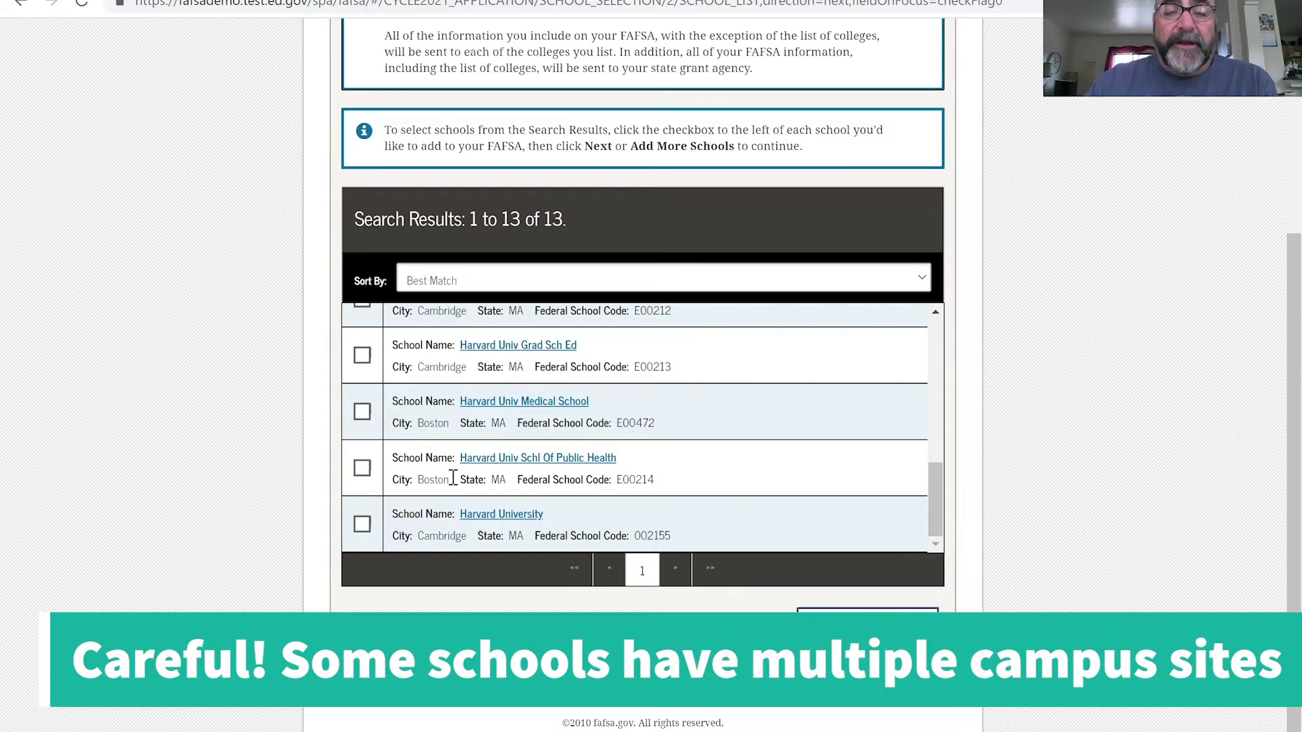
pyautogui.click(362, 524)
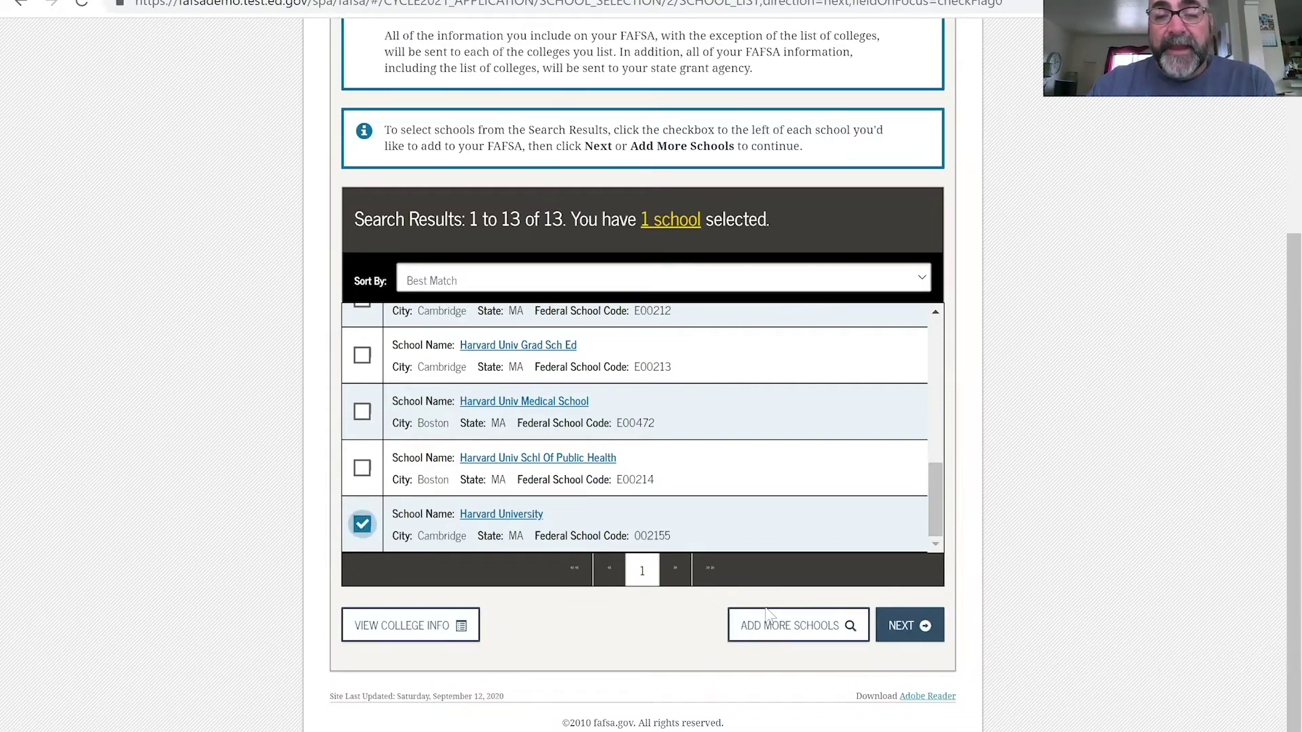
pyautogui.click(890, 629)
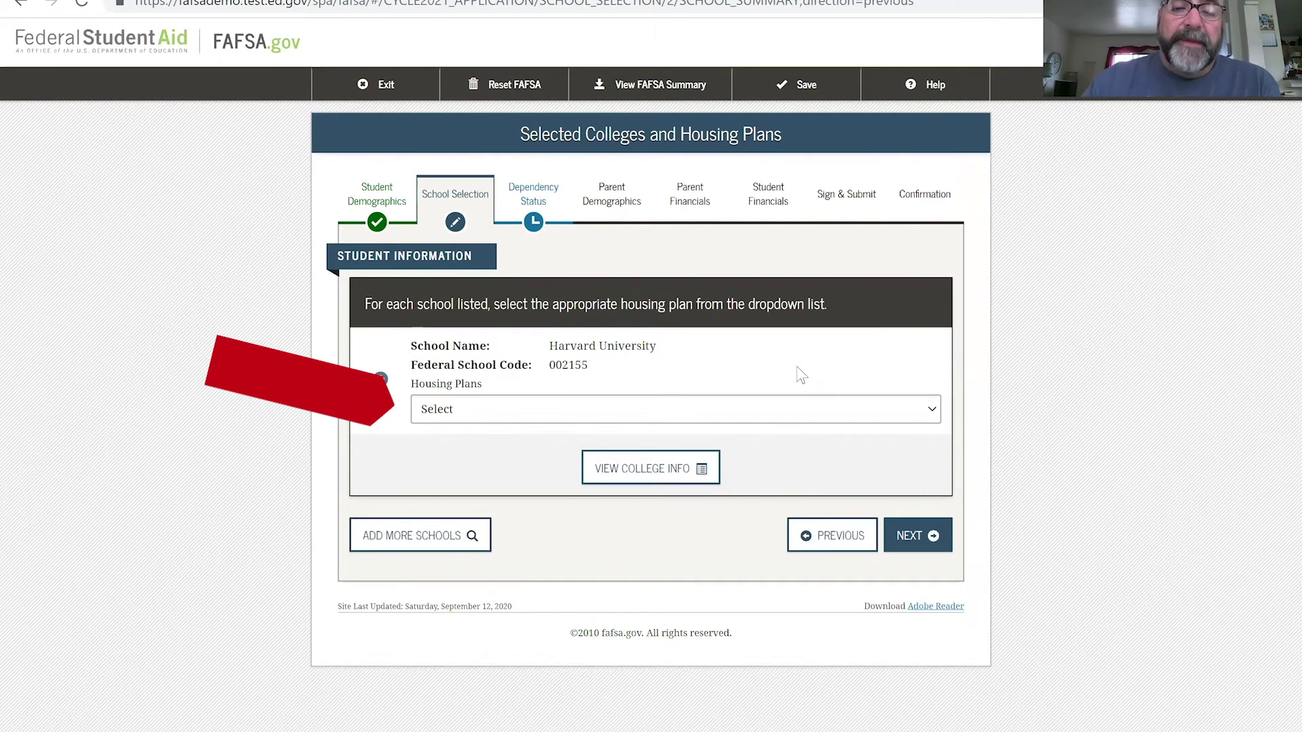
# Choose On Campus from Harvard University's Housing Plans dropdown.
pyautogui.click(772, 410)
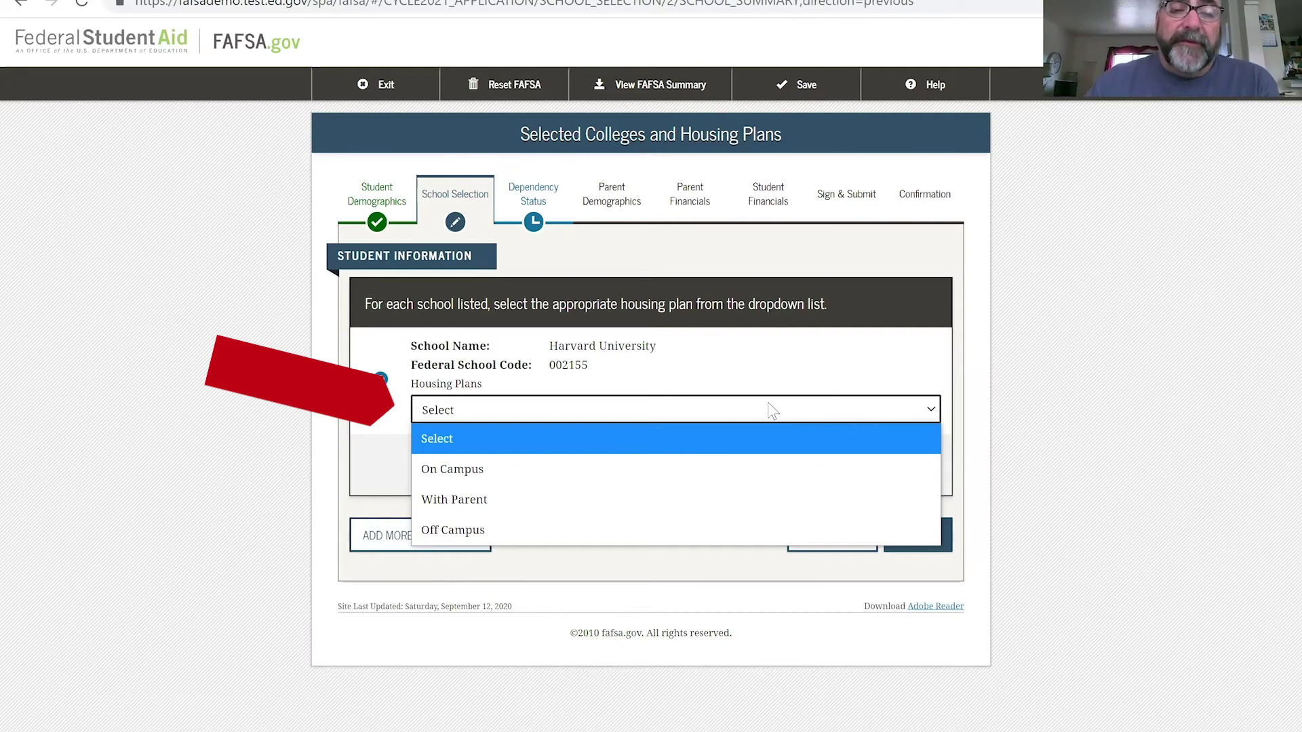
pyautogui.click(652, 469)
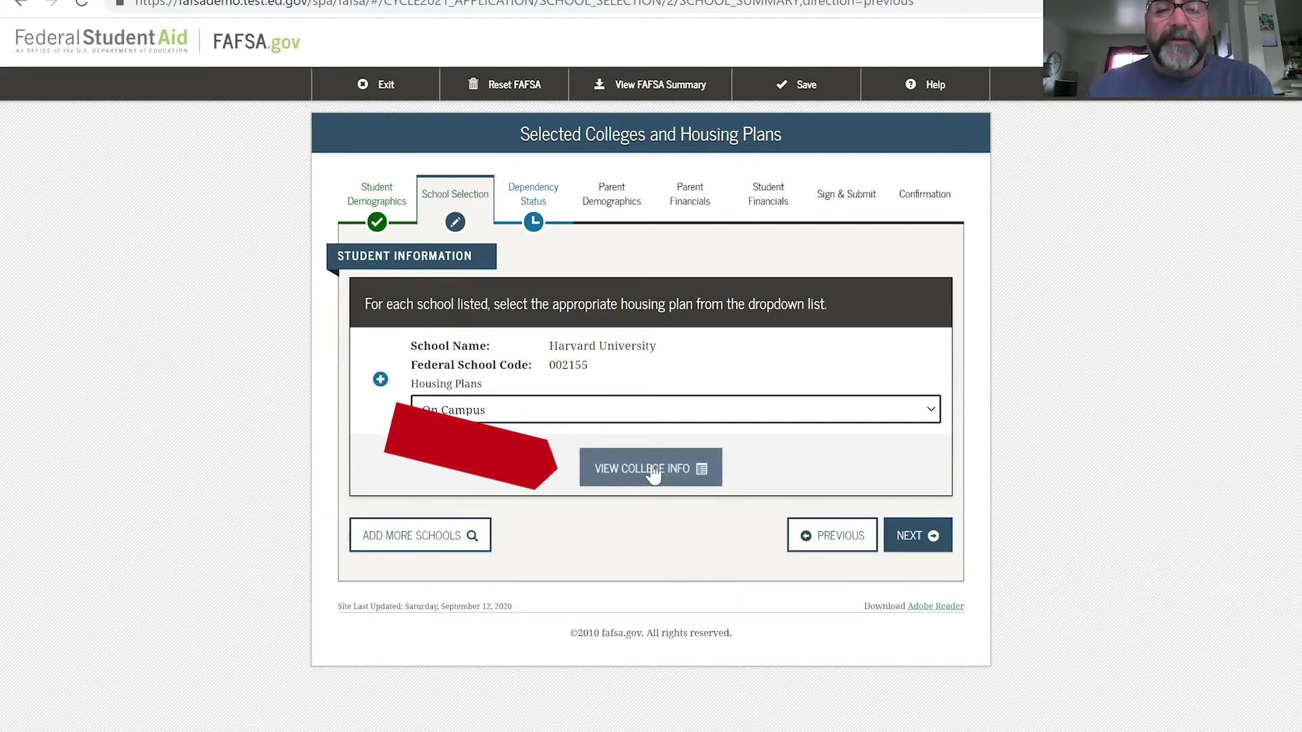
pyautogui.click(653, 473)
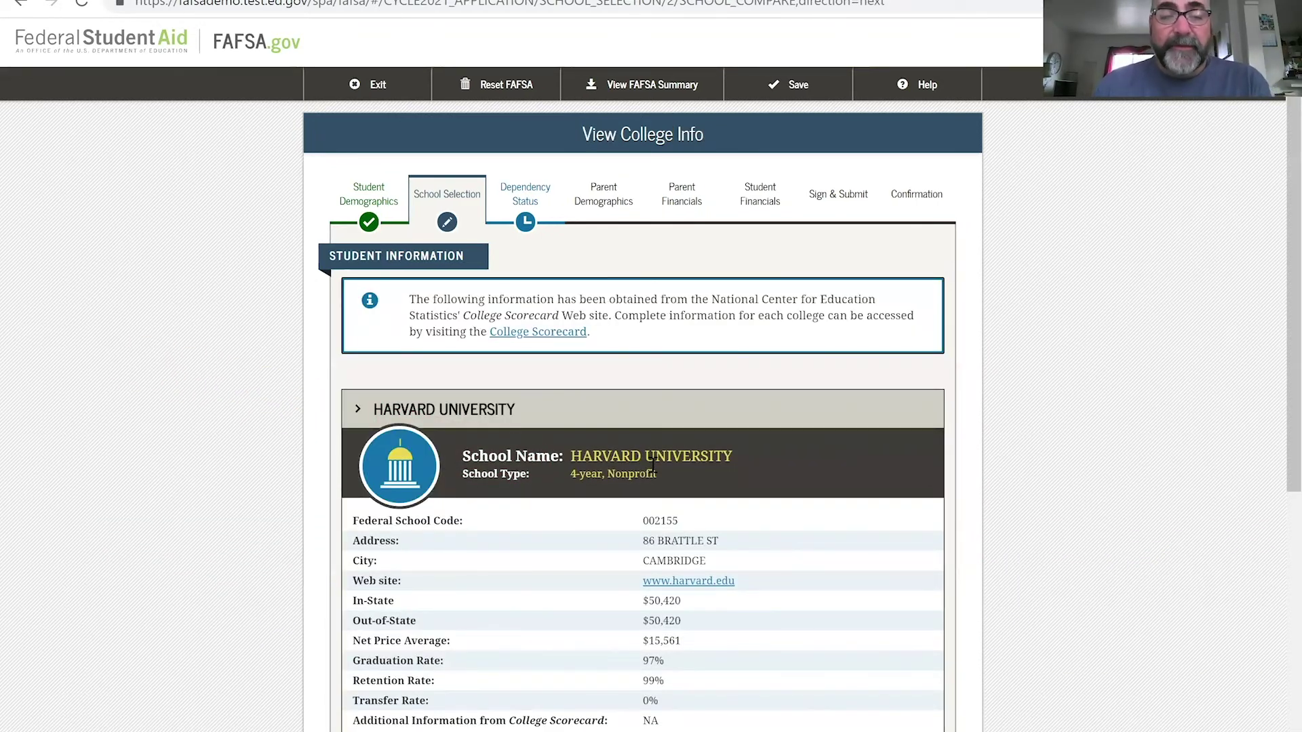
pyautogui.scroll(-6, 656, 468)
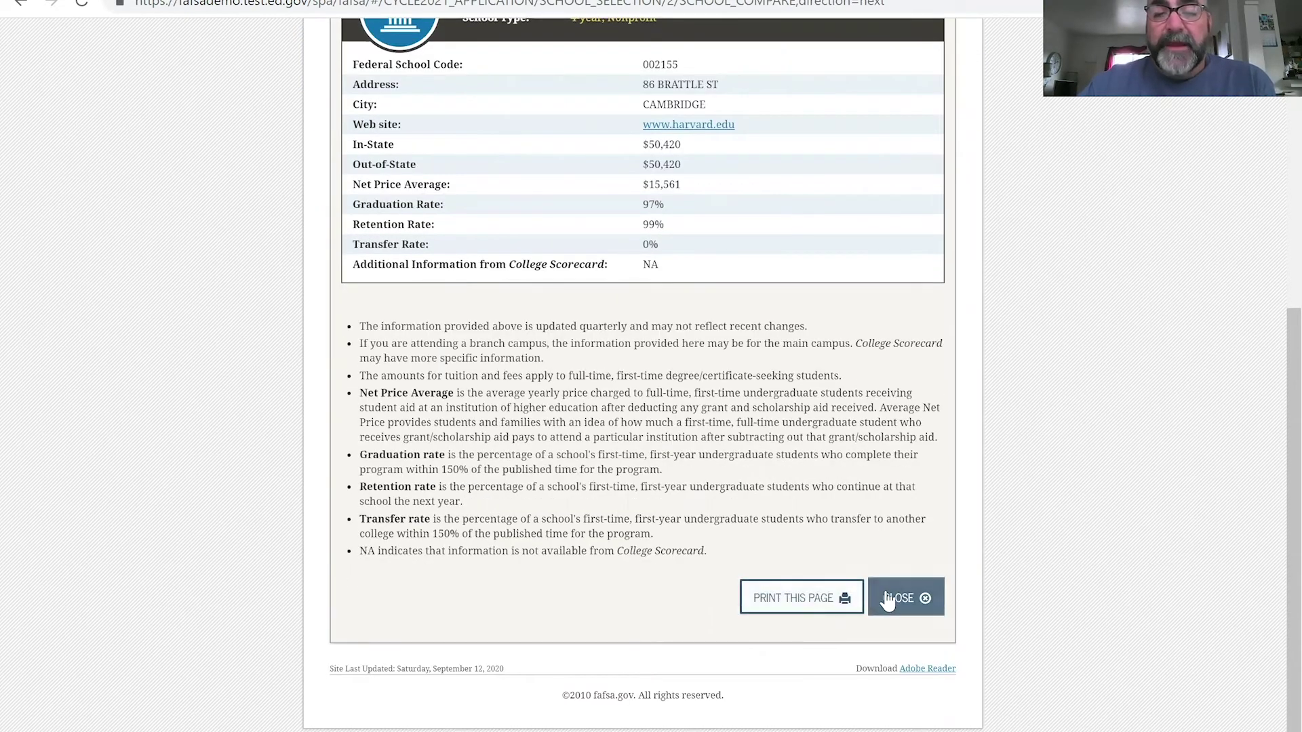
pyautogui.click(888, 601)
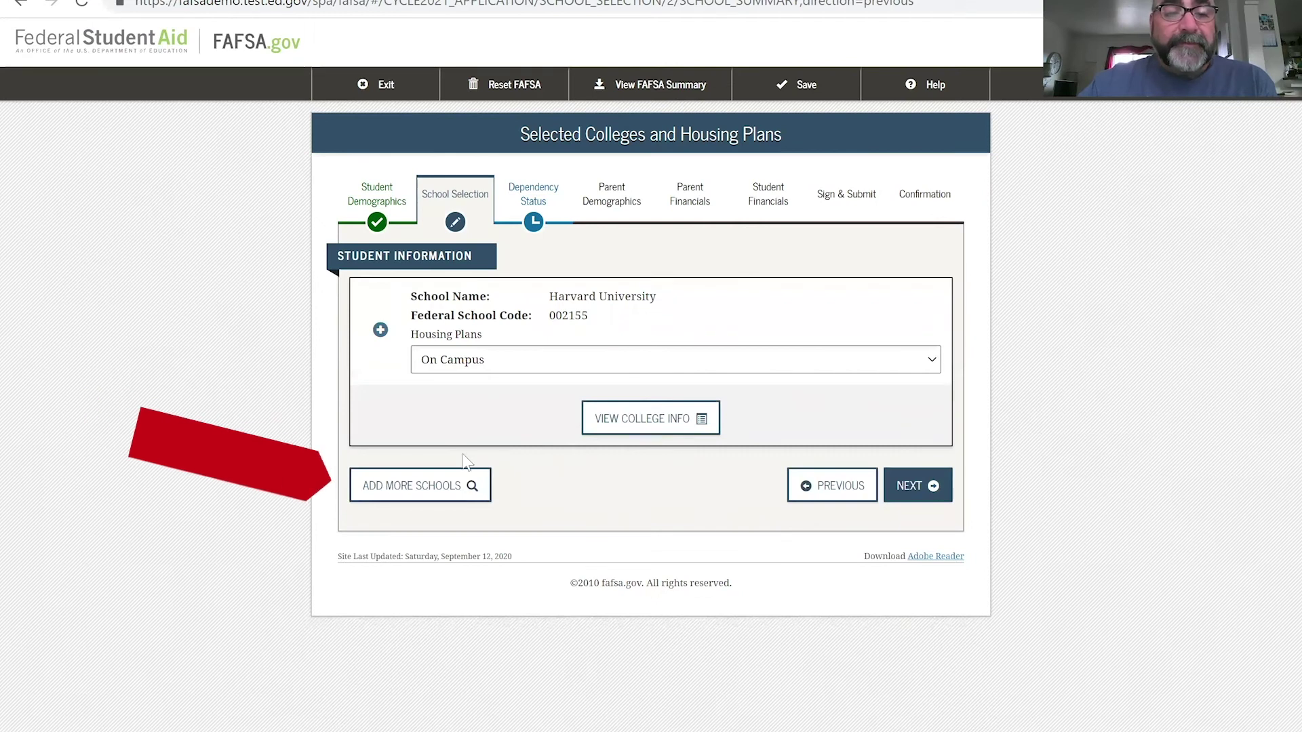
pyautogui.click(425, 491)
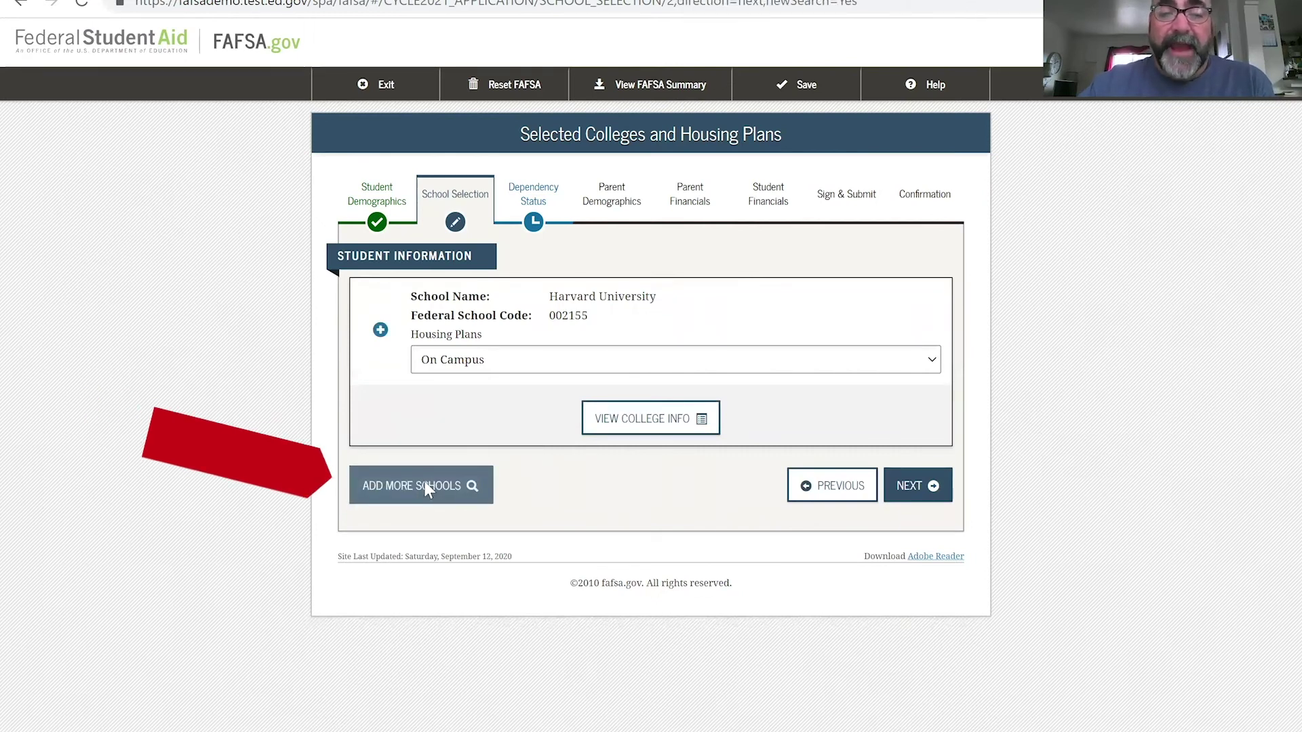
# Search all Washington colleges with no school name, returning 94 results.
pyautogui.scroll(-2, 708, 486)
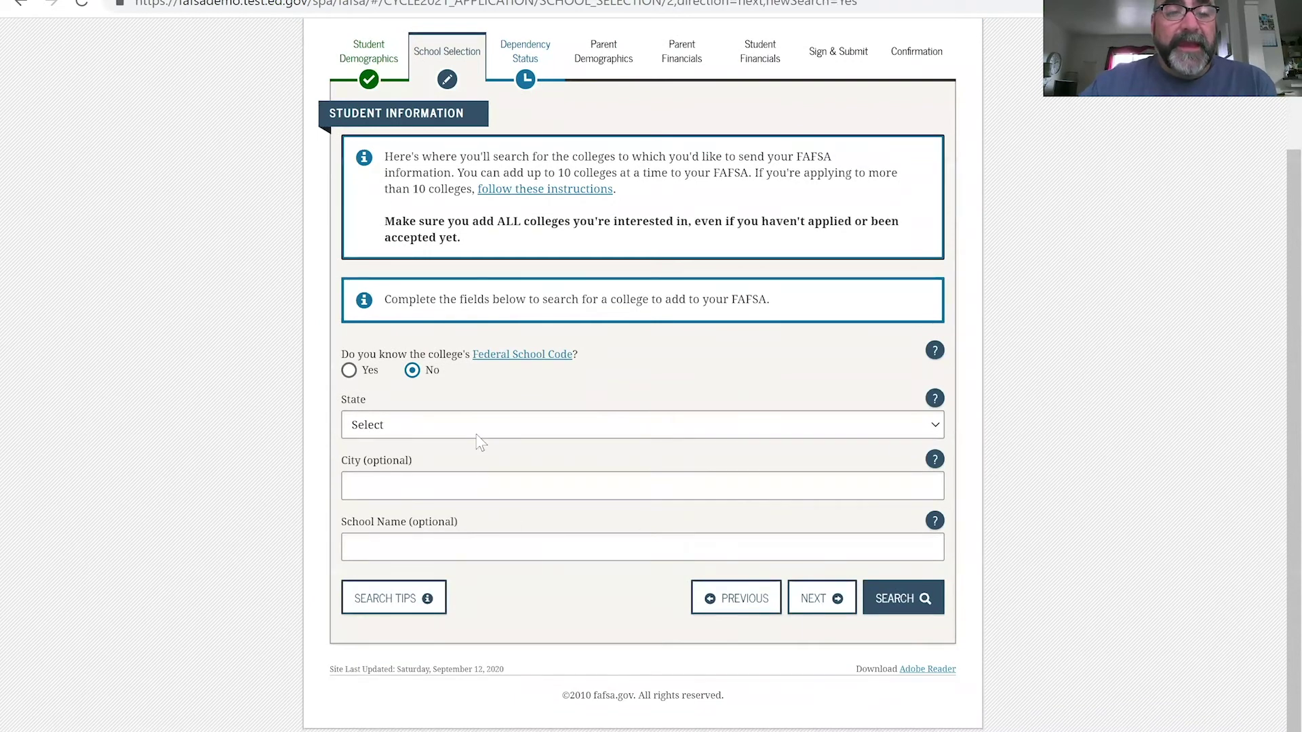
pyautogui.click(376, 427)
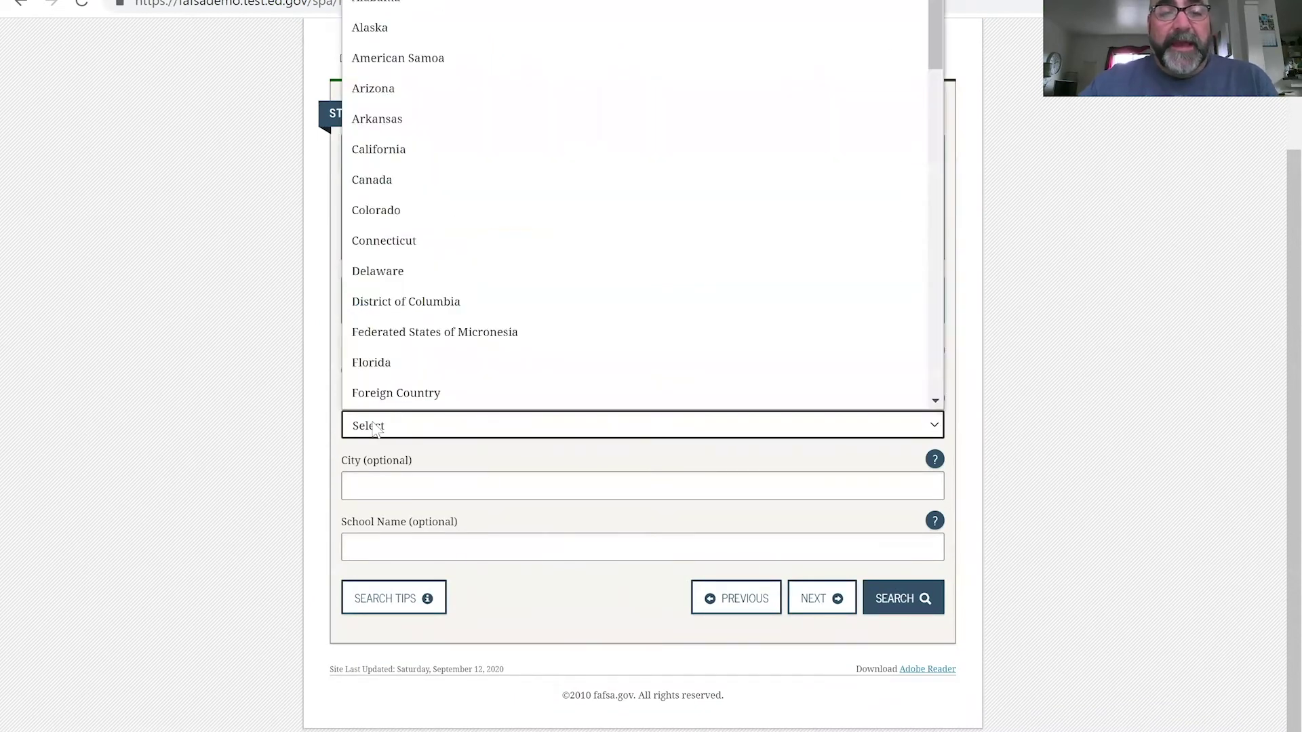
pyautogui.scroll(-15, 436, 320)
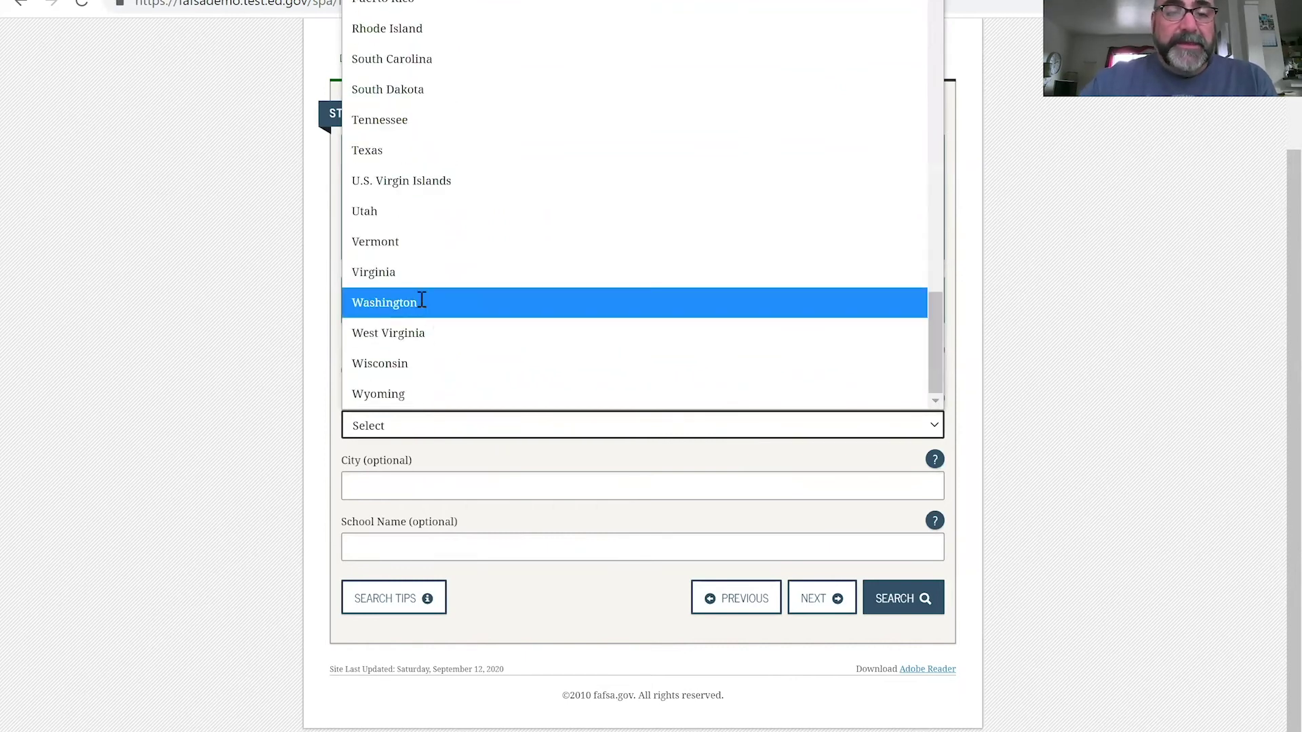
pyautogui.click(421, 302)
pyautogui.click(400, 548)
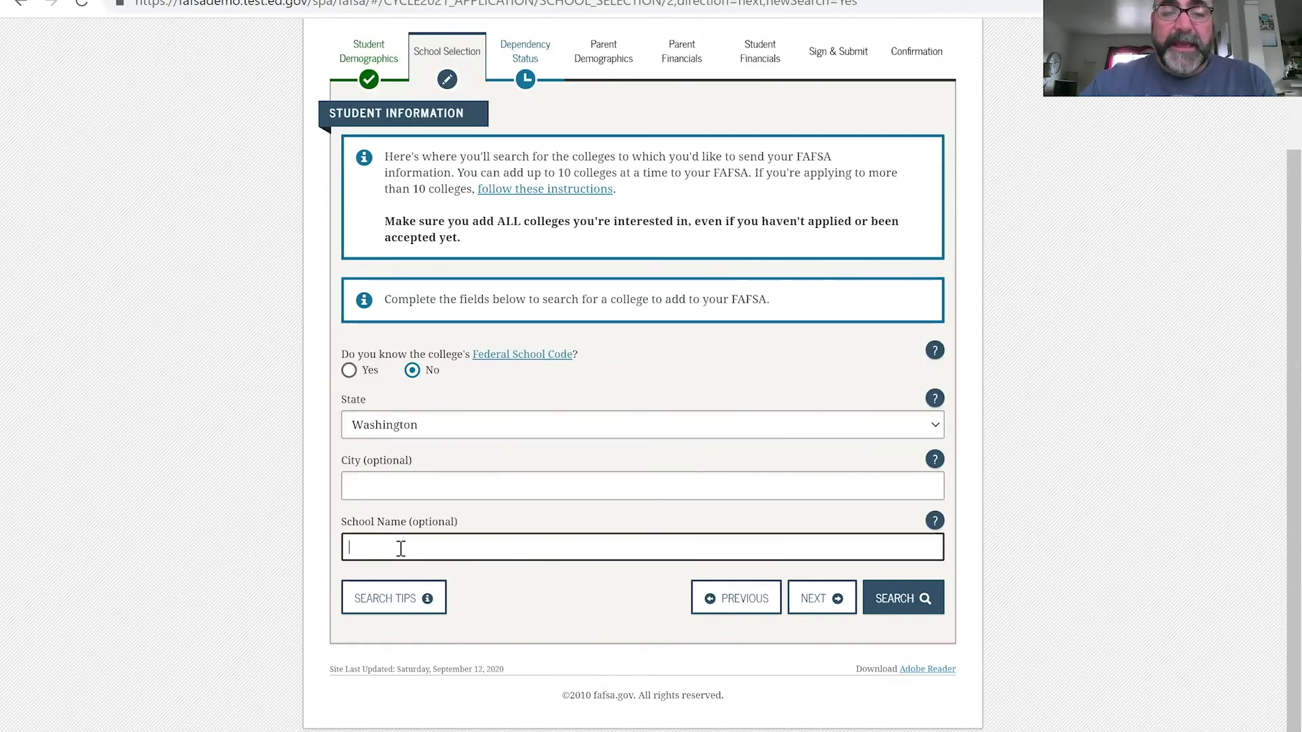
pyautogui.click(890, 597)
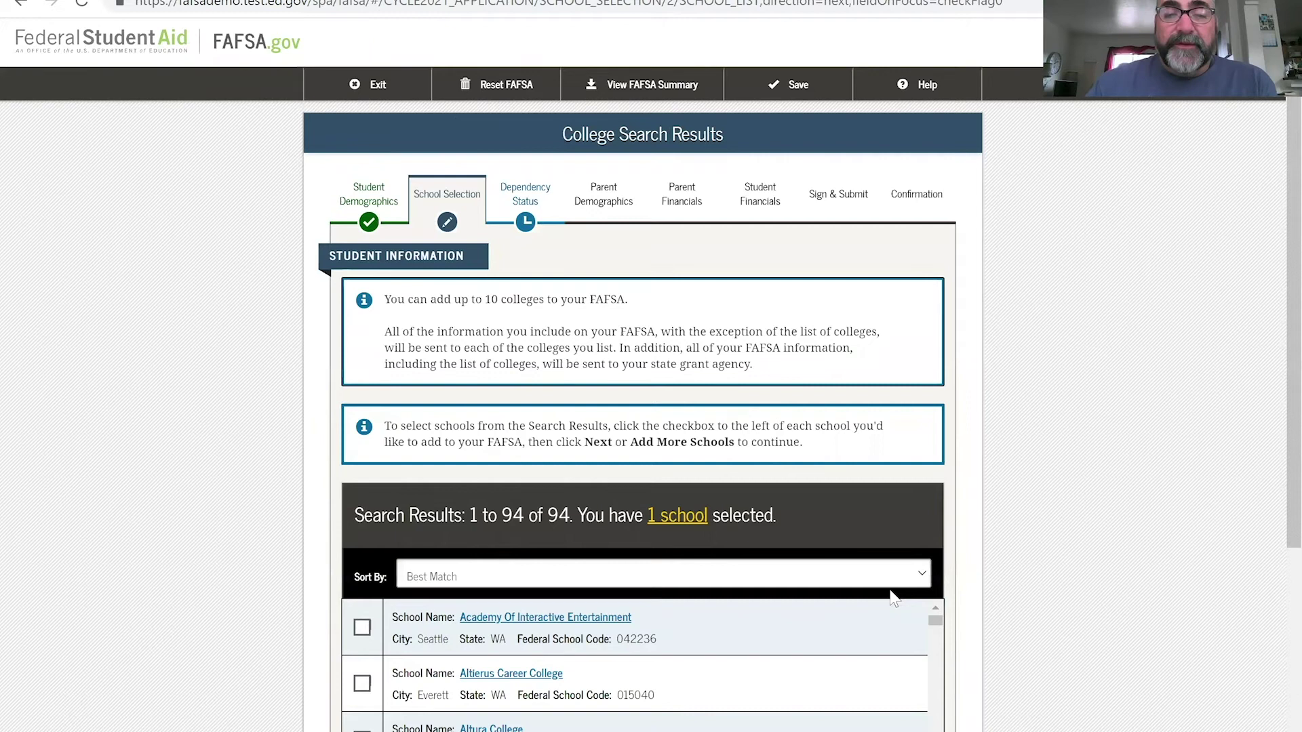
# Tick Bellevue College, Digipen Institute Of Technology and Evergreen State College (The) in the results.
pyautogui.scroll(-8, 891, 599)
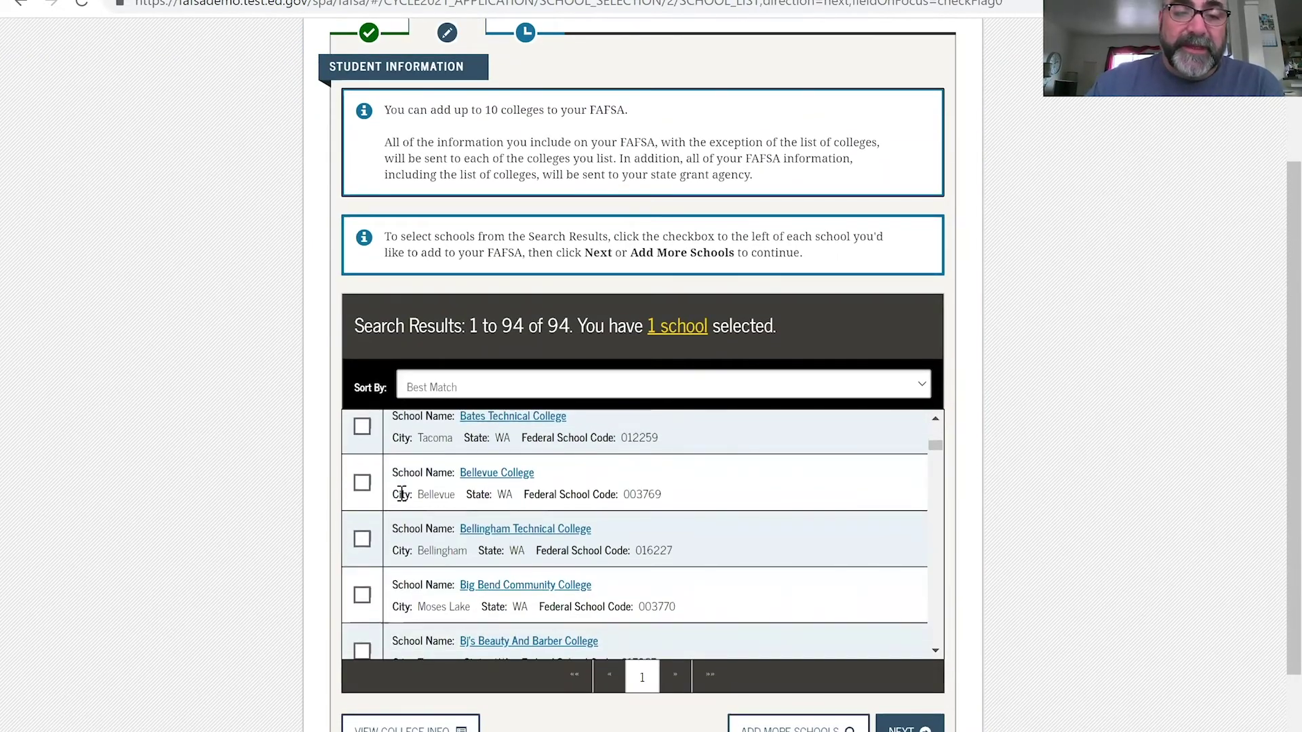
pyautogui.click(363, 483)
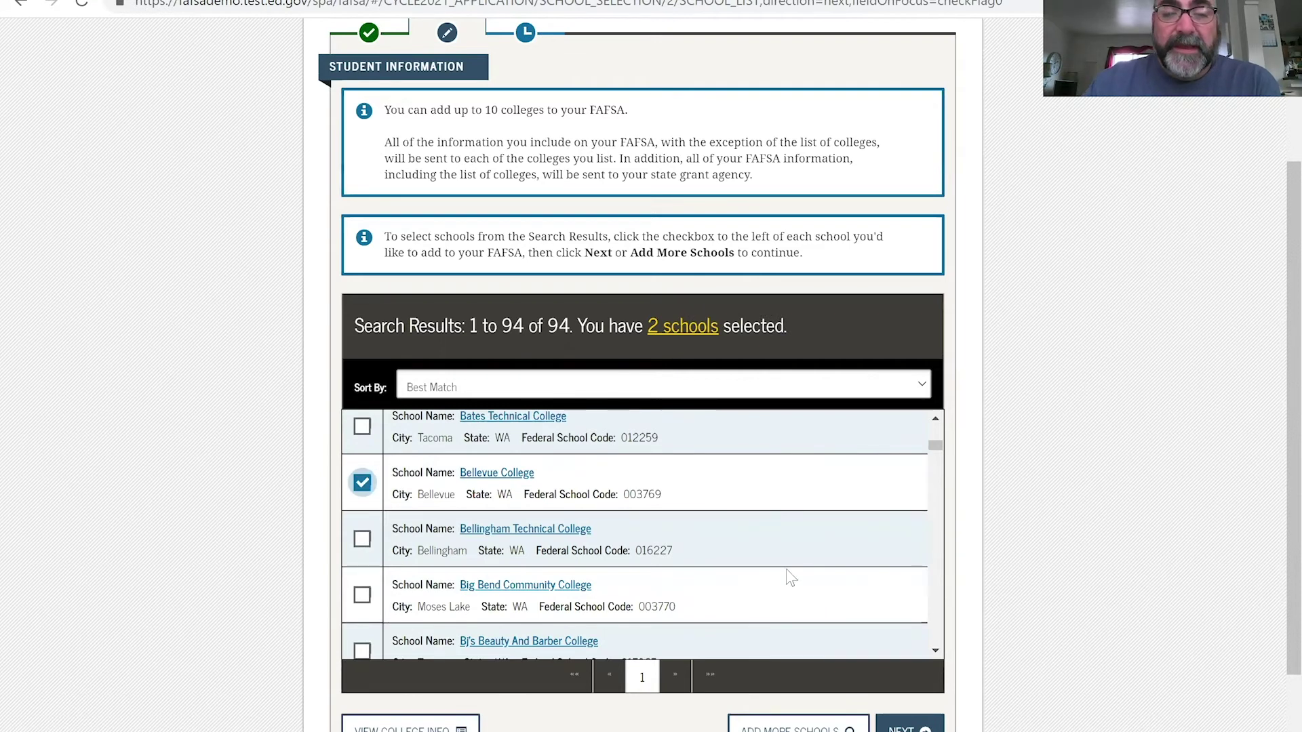
pyautogui.scroll(-2, 790, 576)
pyautogui.scroll(-3, 786, 569)
pyautogui.scroll(-2, 531, 499)
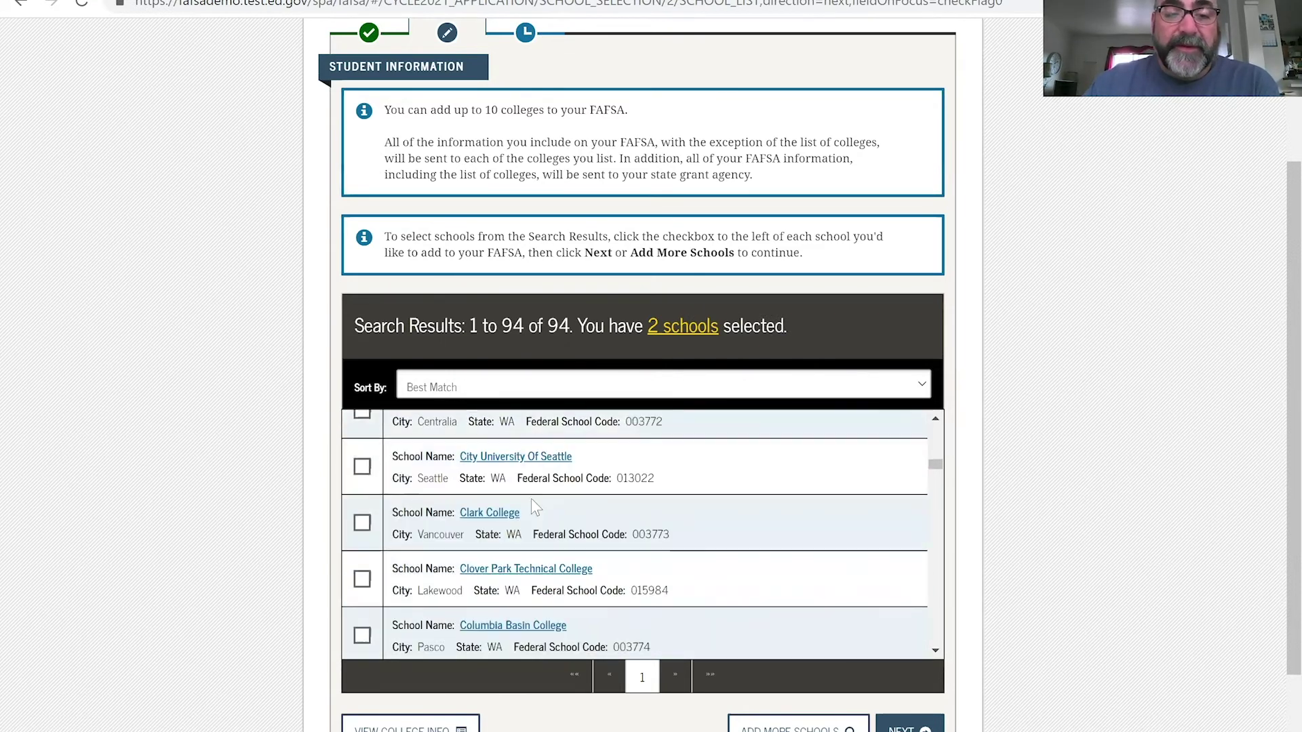
pyautogui.scroll(-3, 531, 505)
pyautogui.click(362, 547)
pyautogui.scroll(-4, 549, 511)
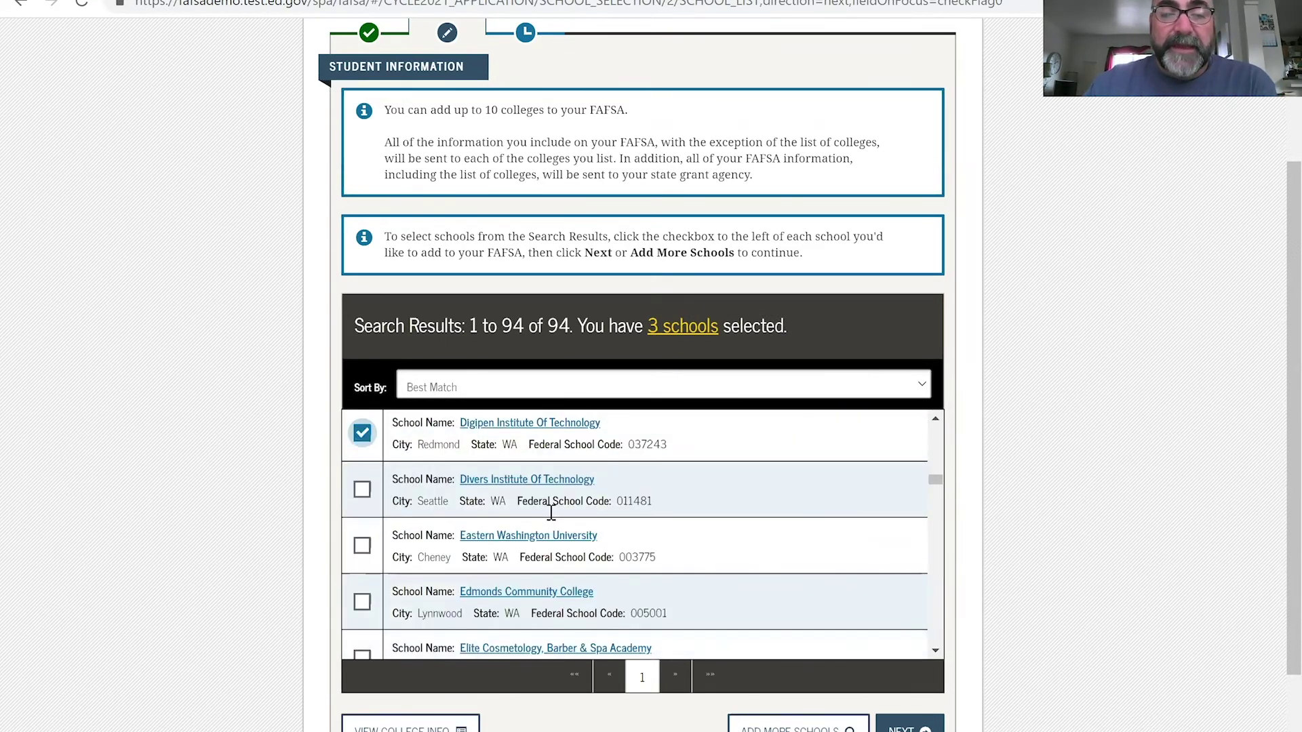
pyautogui.scroll(-1, 551, 513)
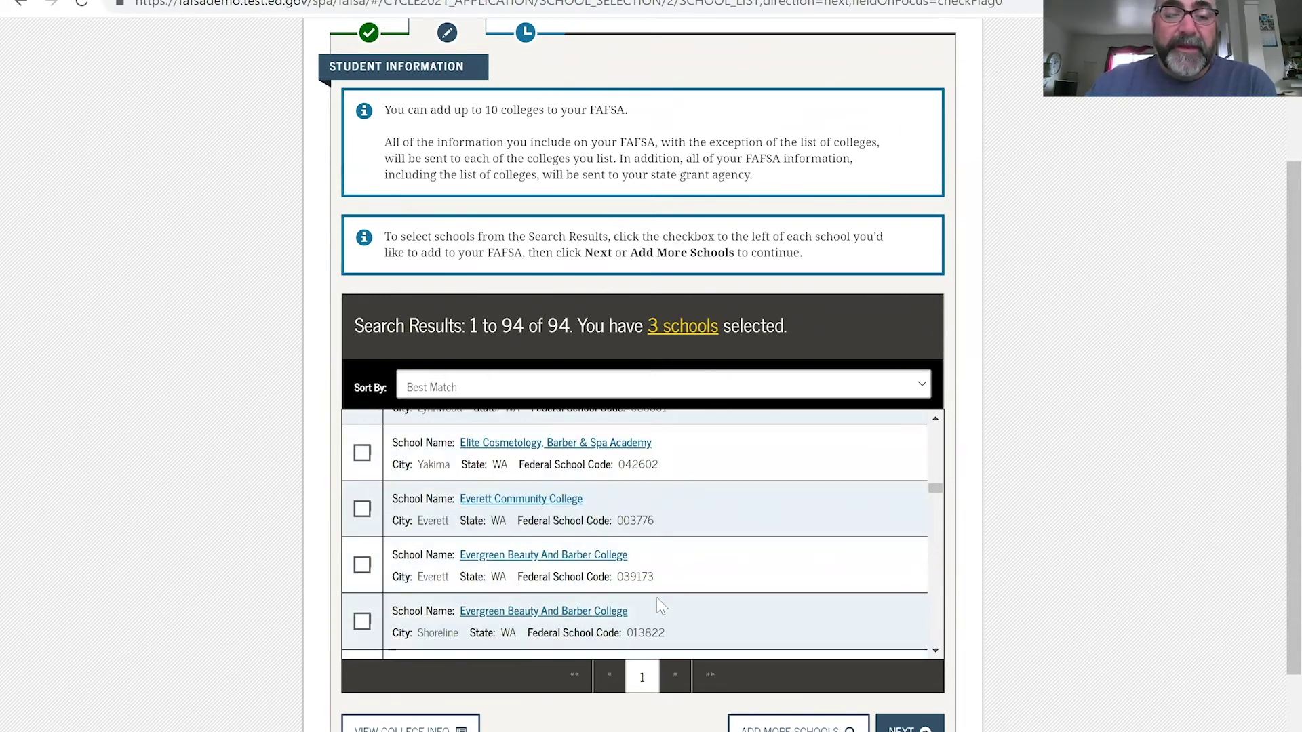
pyautogui.rightClick(669, 579)
pyautogui.scroll(-4, 669, 578)
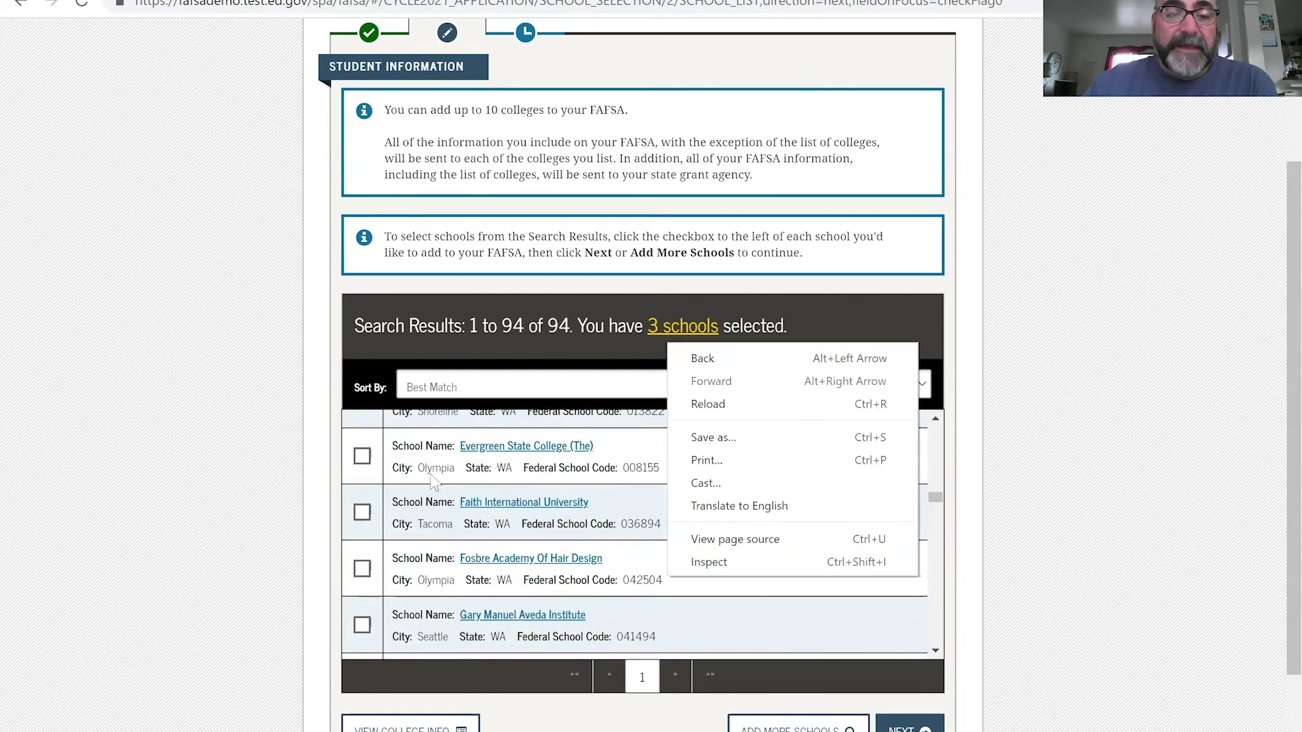
pyautogui.click(362, 455)
# Set housing plans: Bellevue With Parent, Digipen Off Campus, Evergreen On Campus.
pyautogui.click(908, 727)
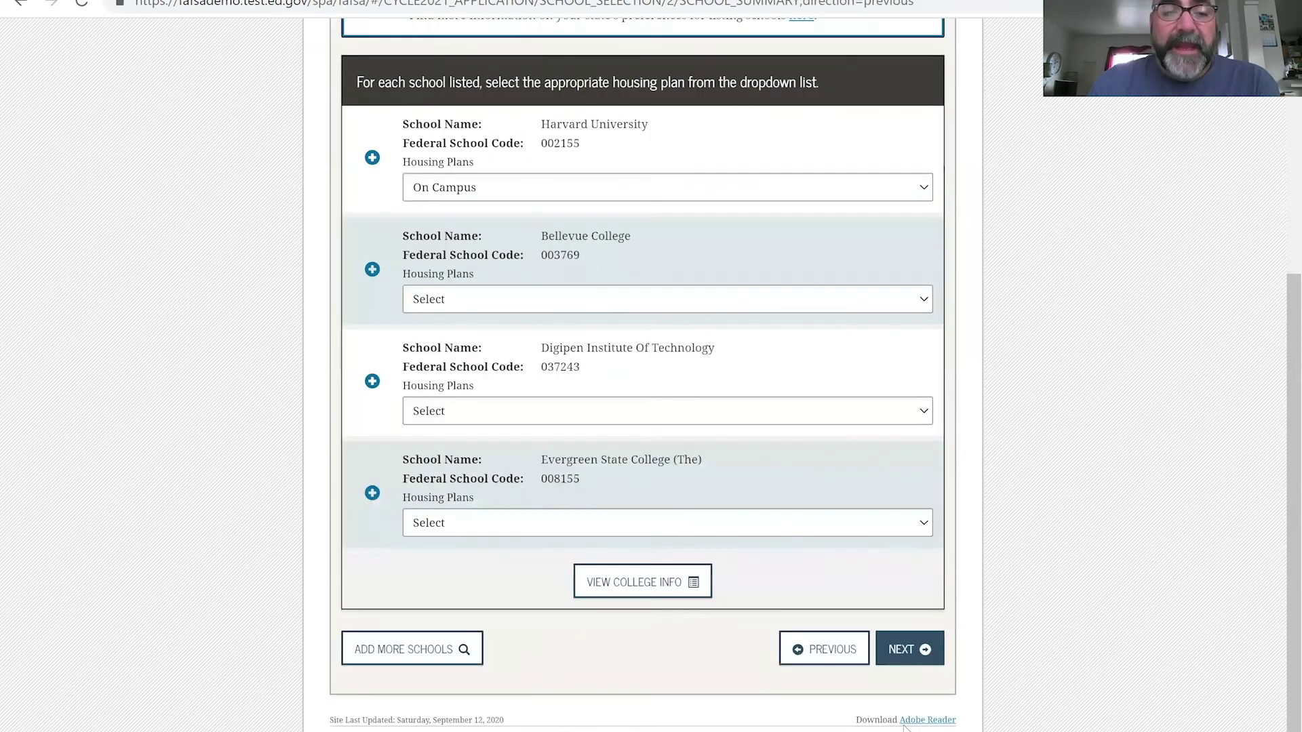
pyautogui.scroll(-2, 905, 729)
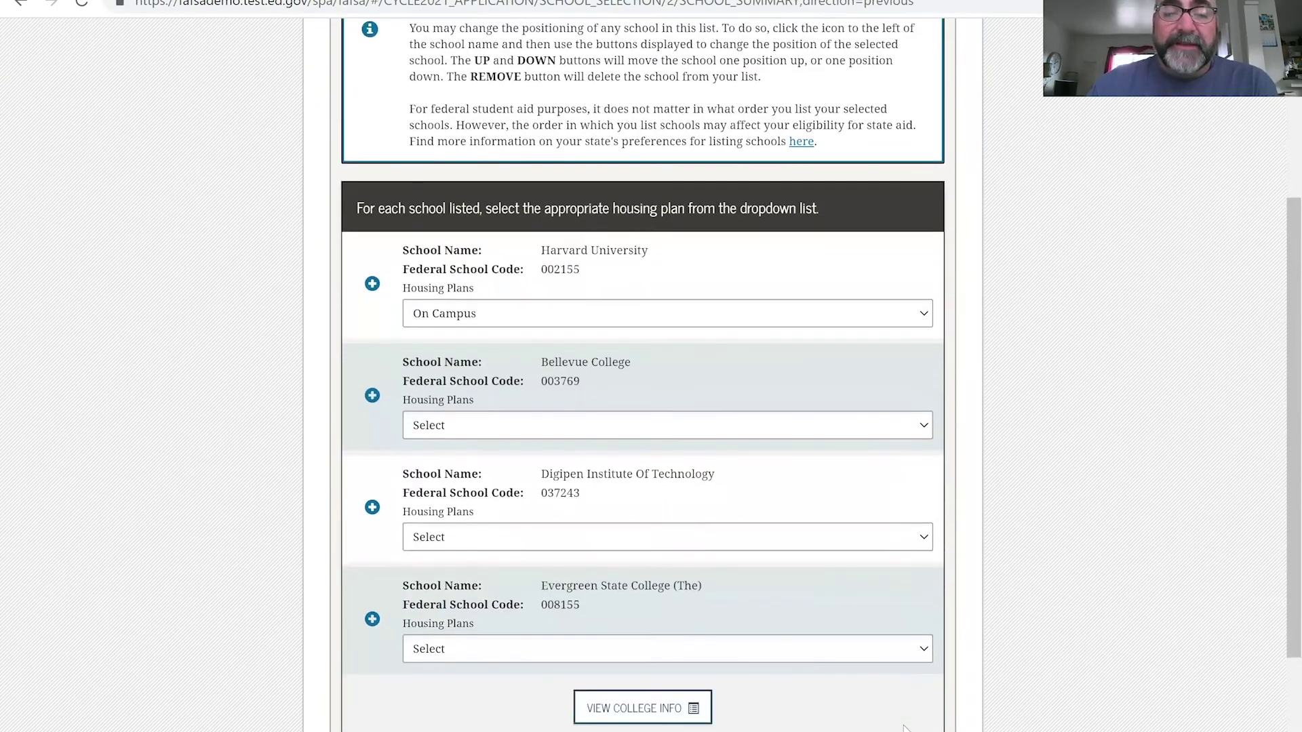
pyautogui.click(511, 426)
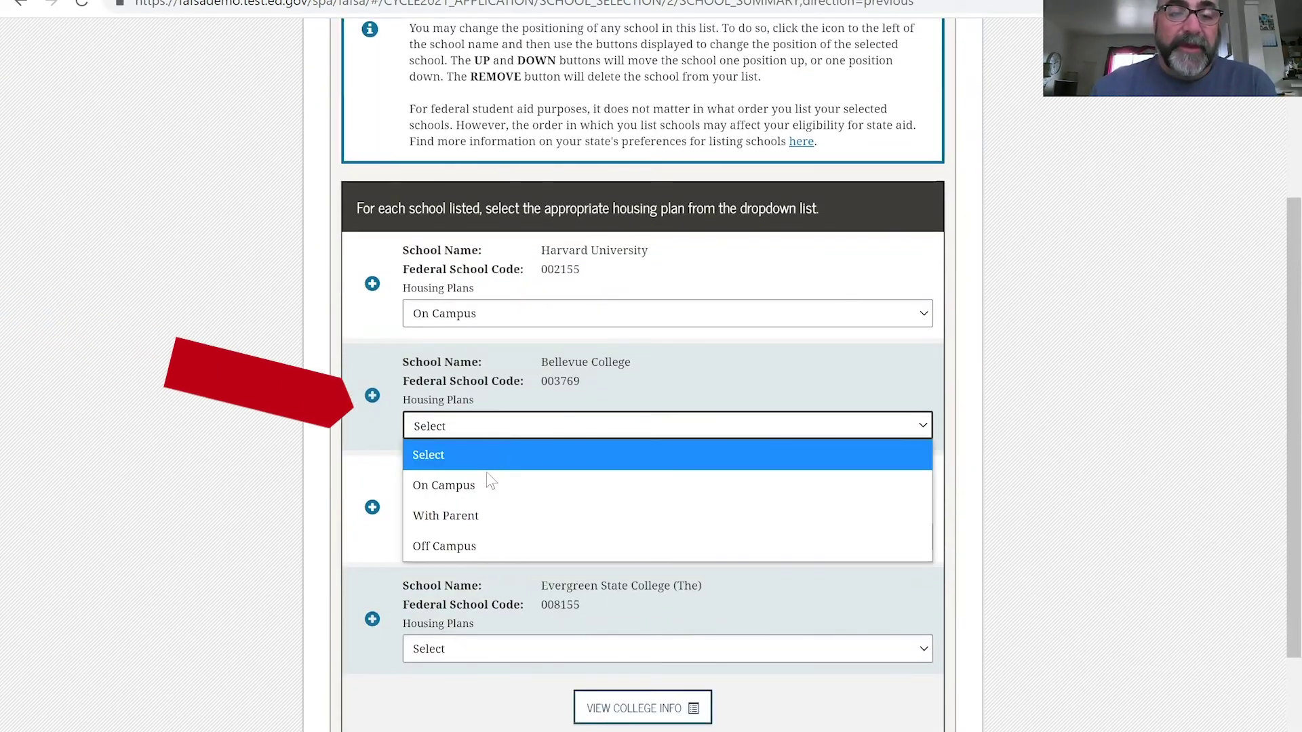
pyautogui.click(487, 514)
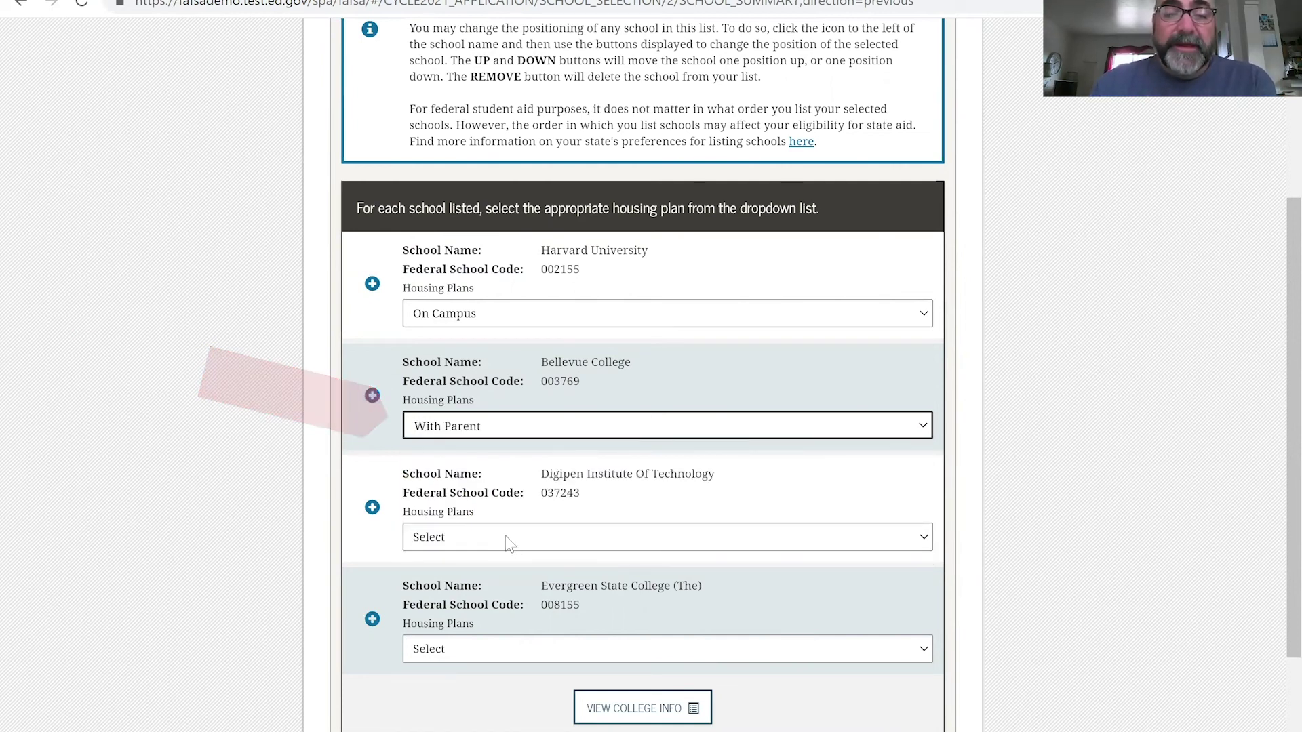
pyautogui.click(511, 540)
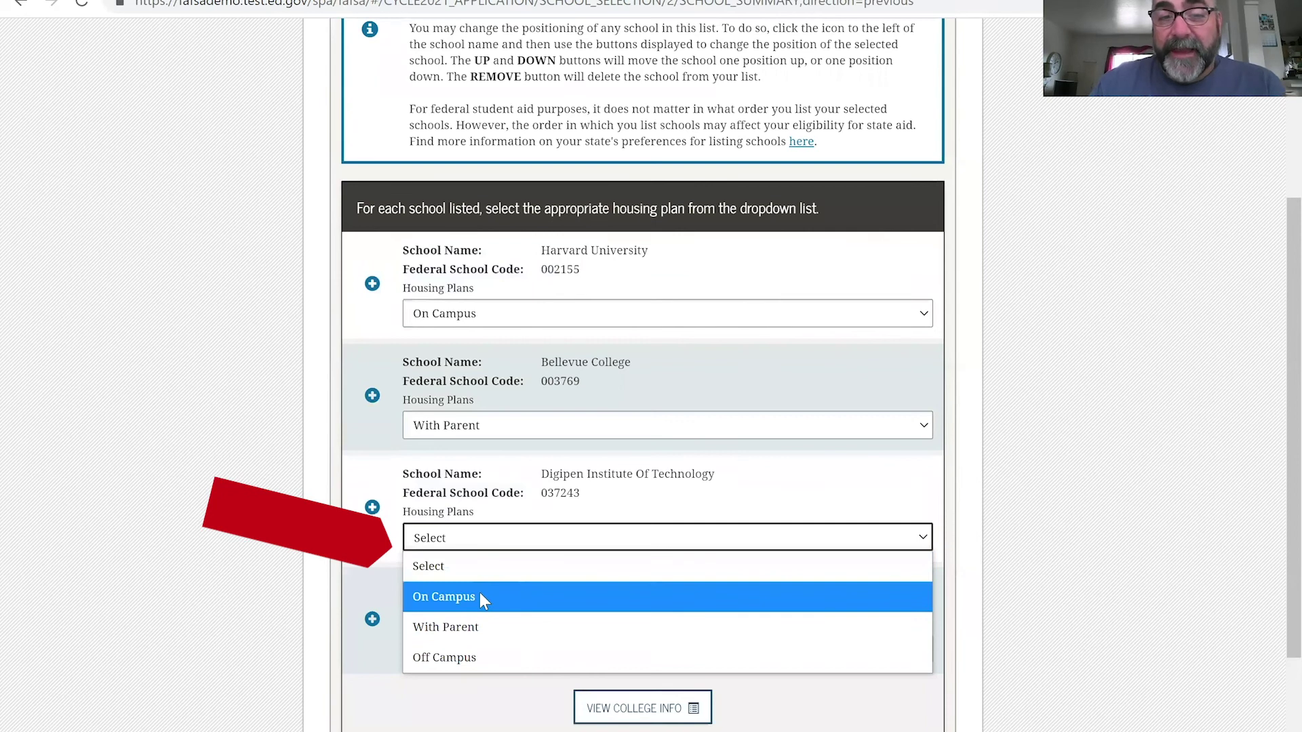
pyautogui.click(484, 656)
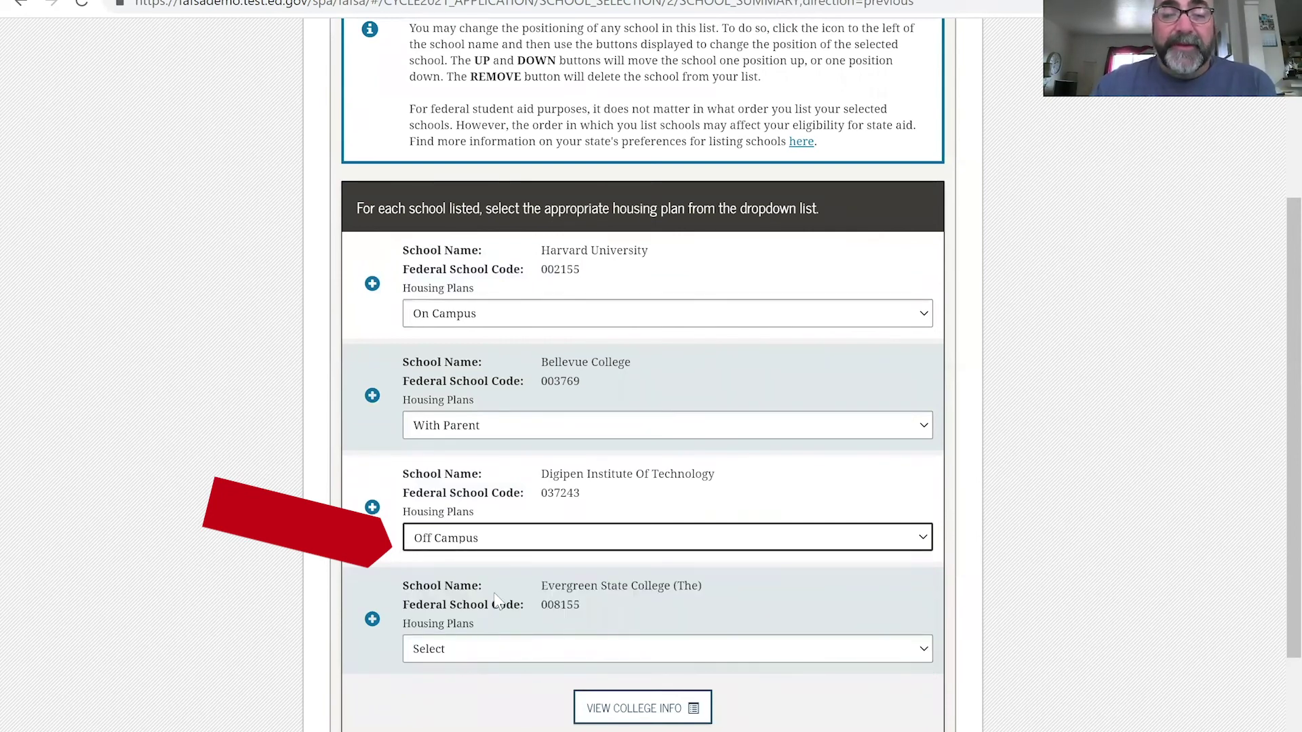
pyautogui.click(486, 650)
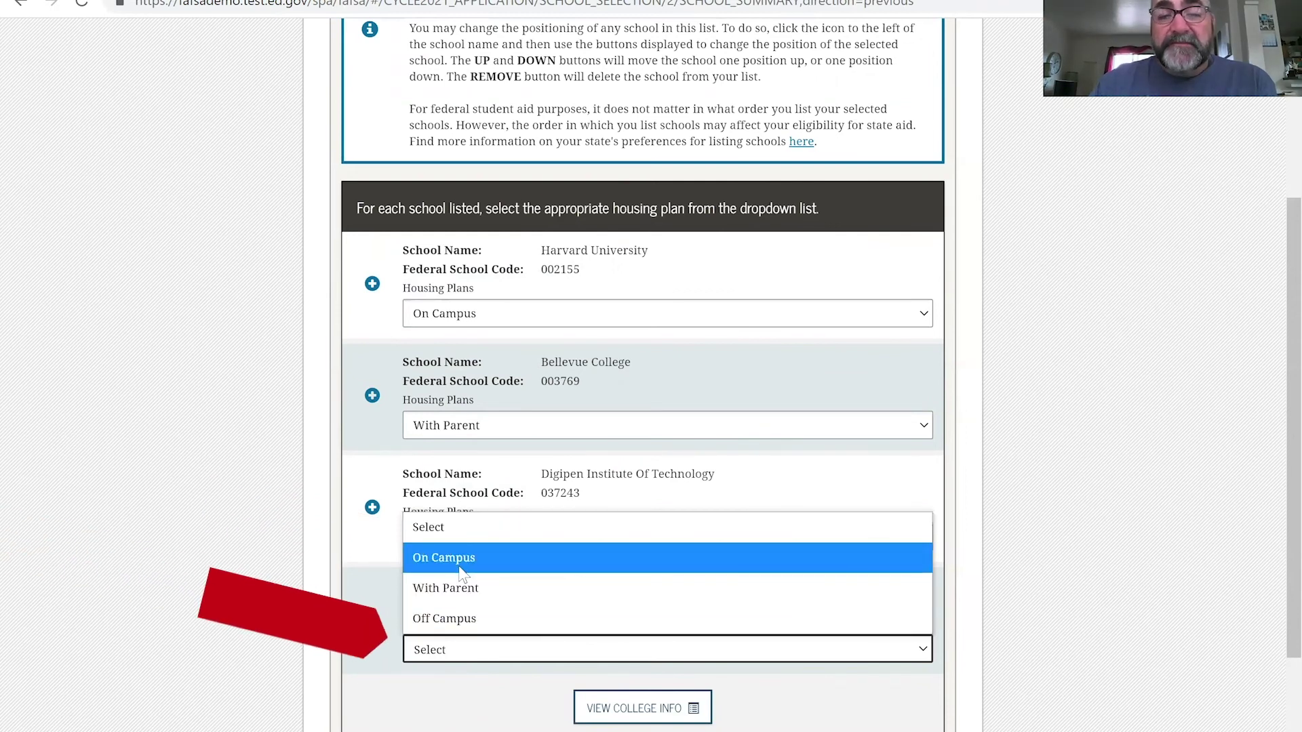
pyautogui.click(638, 557)
pyautogui.scroll(-1, 756, 574)
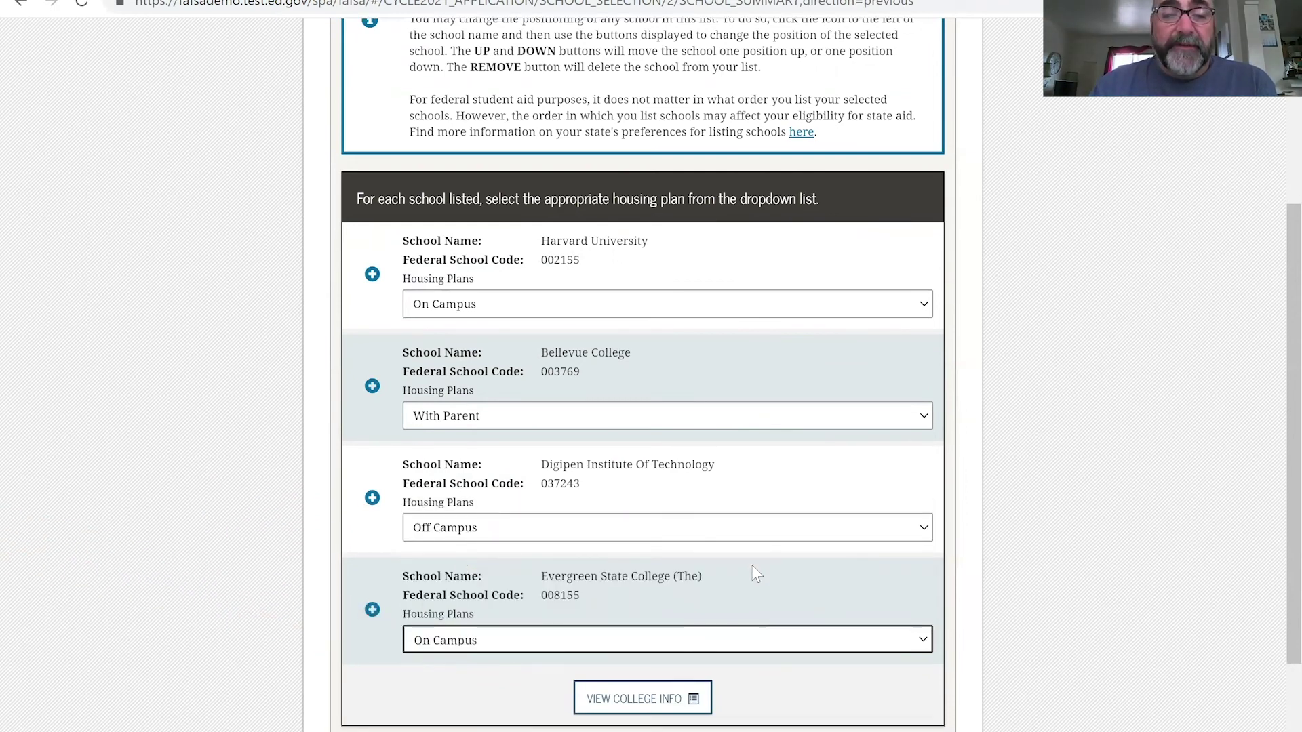
pyautogui.scroll(-1, 756, 575)
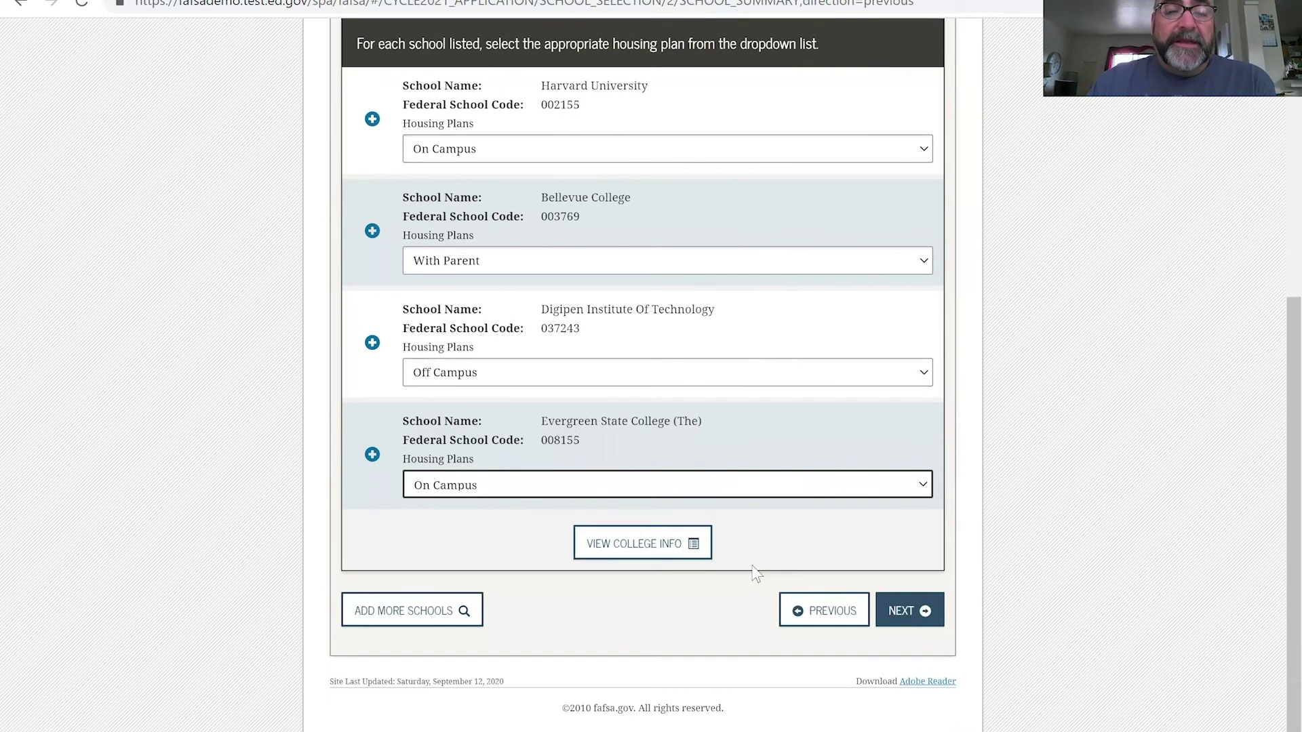
pyautogui.scroll(-1, 756, 574)
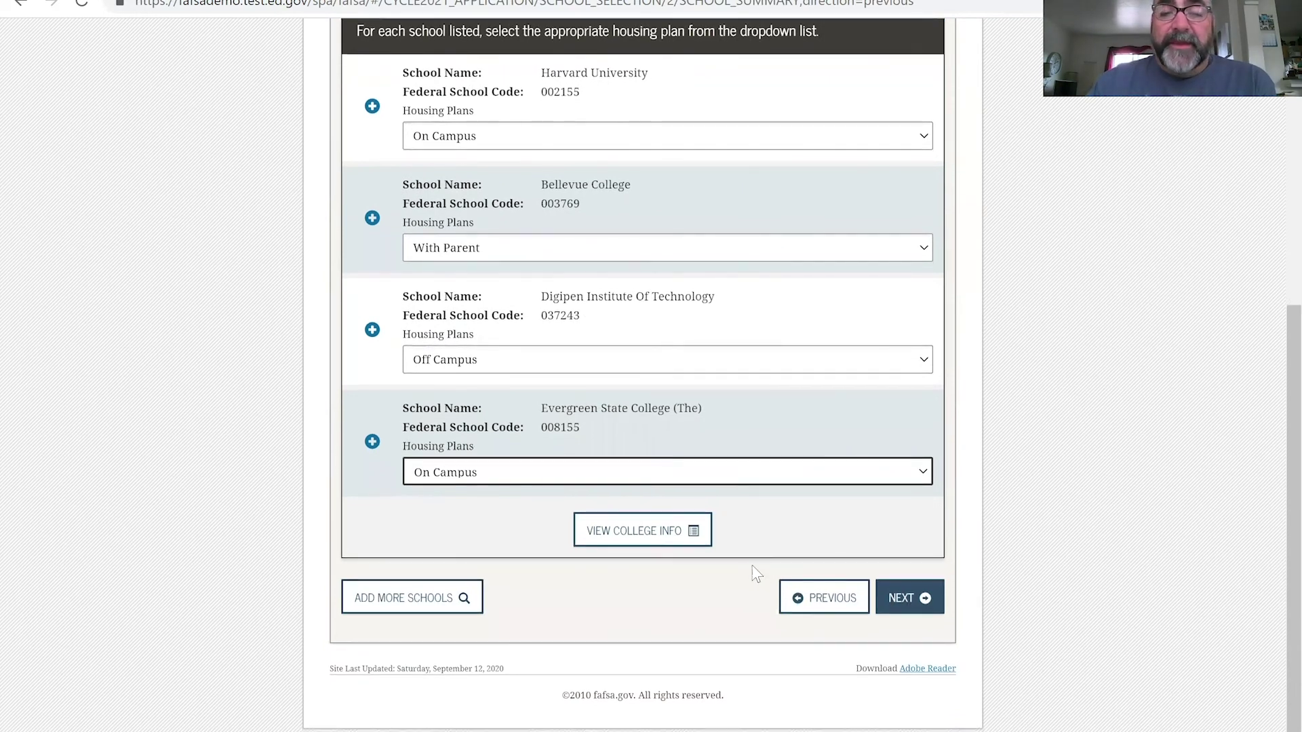
# Expand Evergreen State College's row to show its REMOVE, UP and DOWN buttons.
pyautogui.click(371, 443)
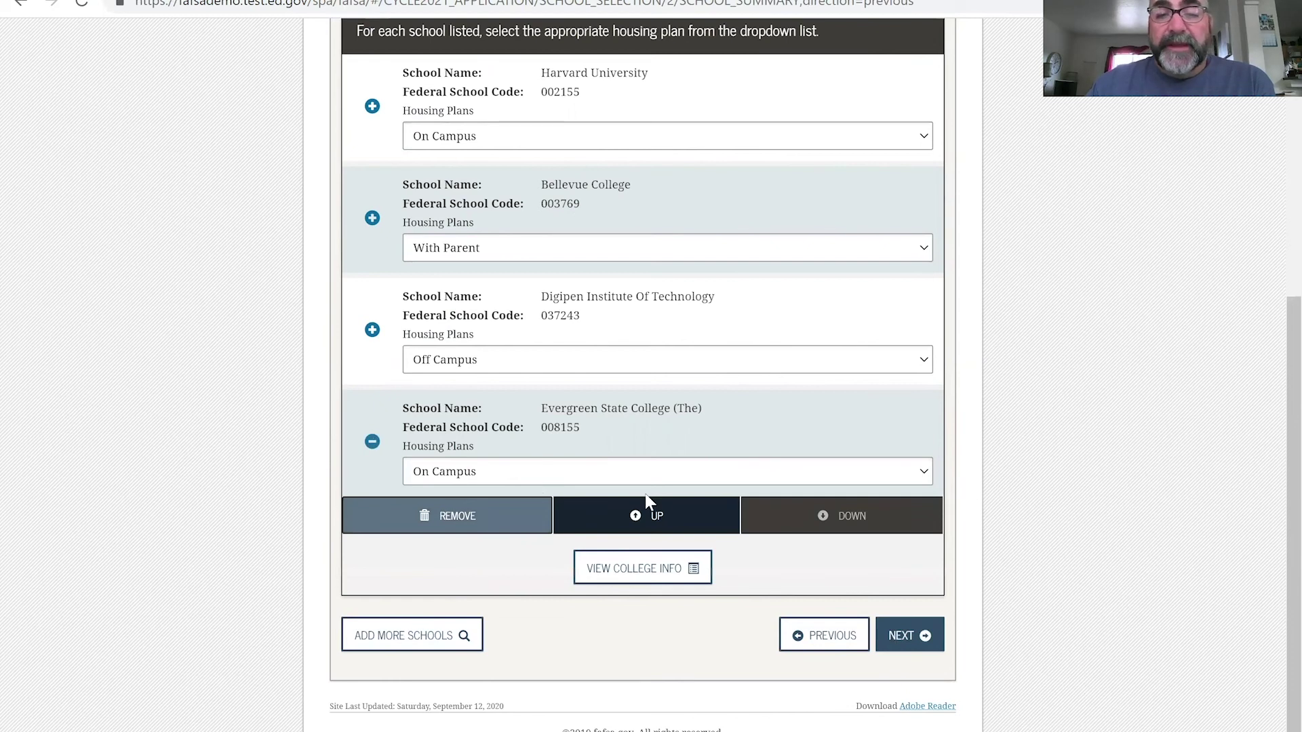
pyautogui.scroll(7, 746, 441)
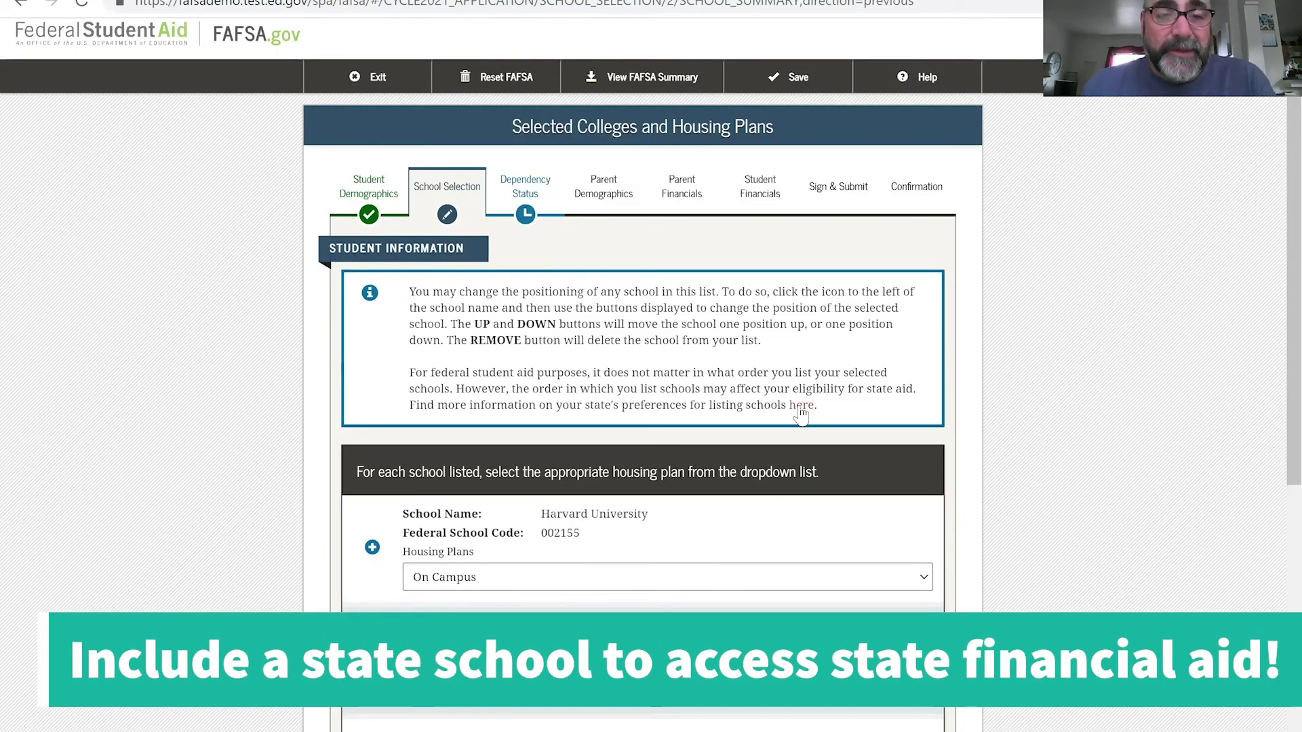
pyautogui.scroll(-6, 965, 360)
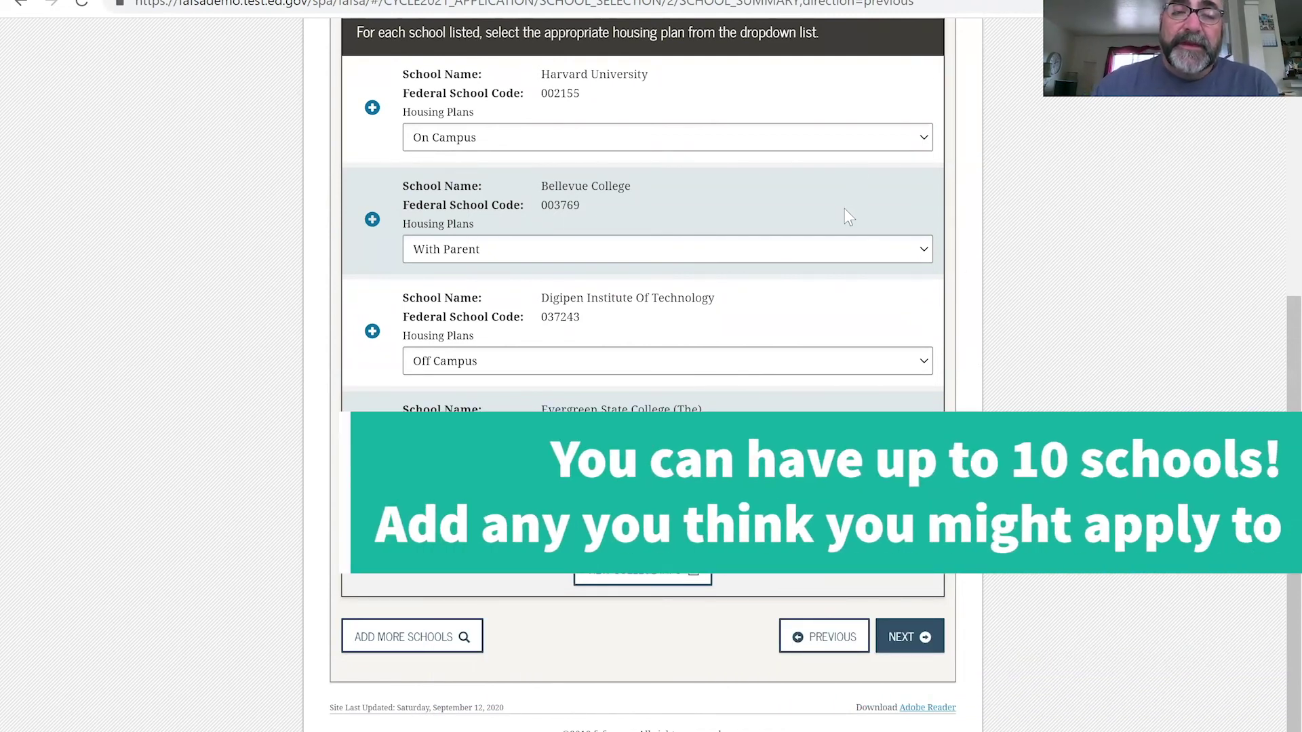
pyautogui.scroll(2, 844, 209)
pyautogui.scroll(-1, 845, 217)
pyautogui.scroll(1, 846, 217)
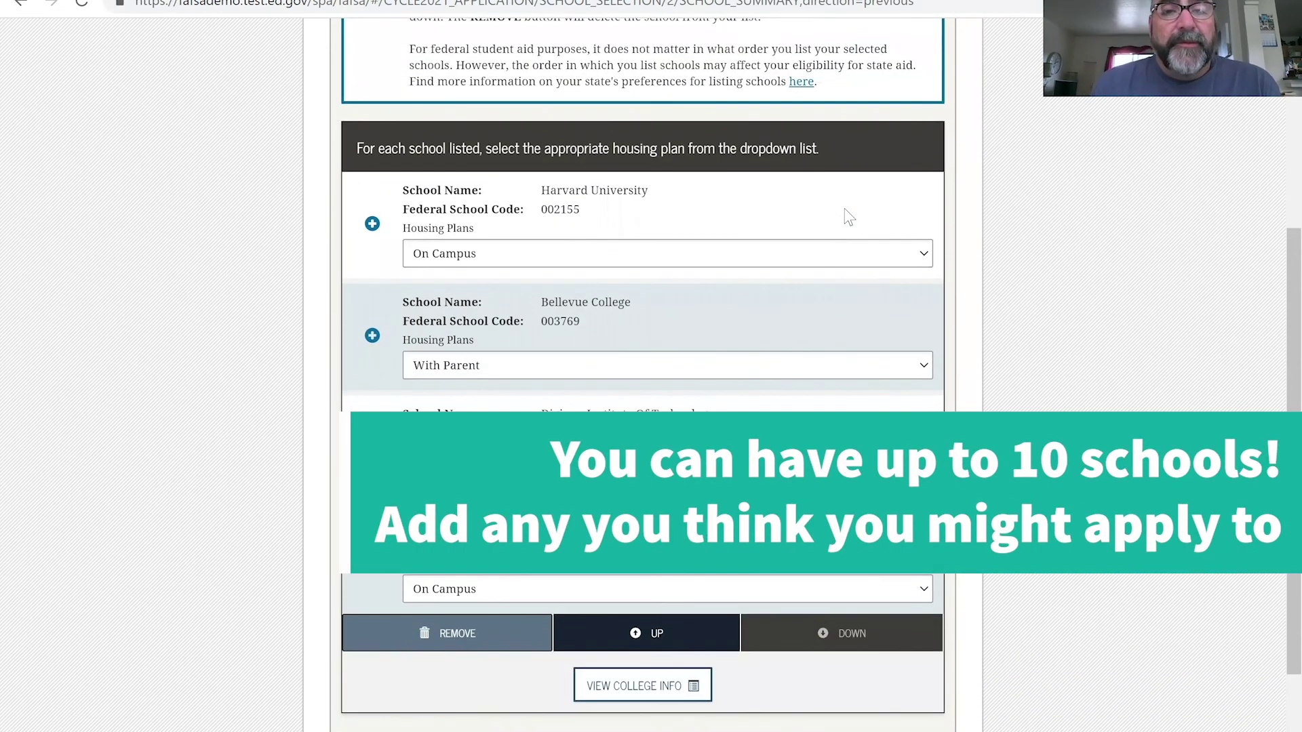